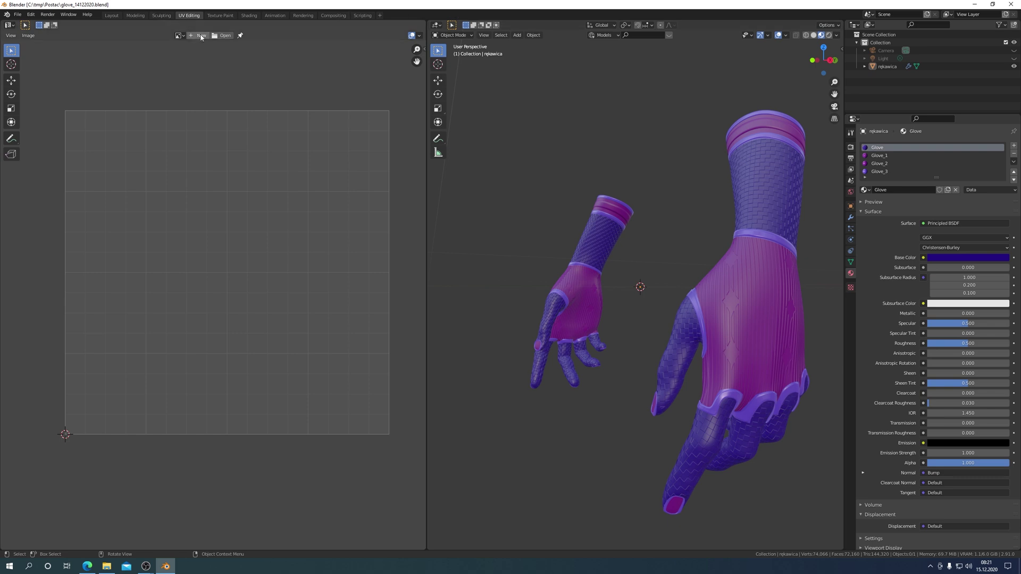
# Switch to the Shading workspace, check the procedural texture reference page, and zoom in on the gloves.
pyautogui.click(248, 15)
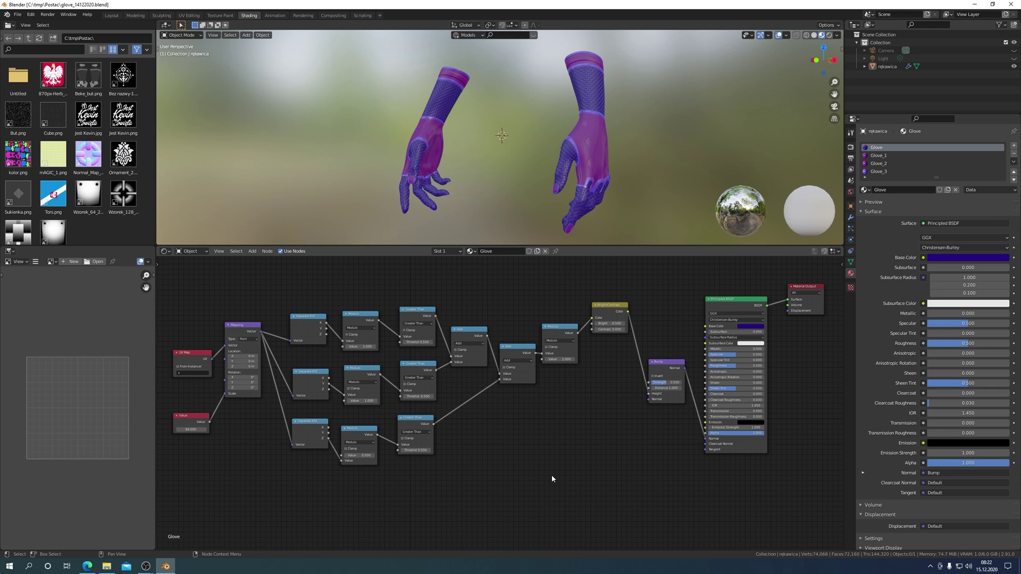
pyautogui.click(87, 567)
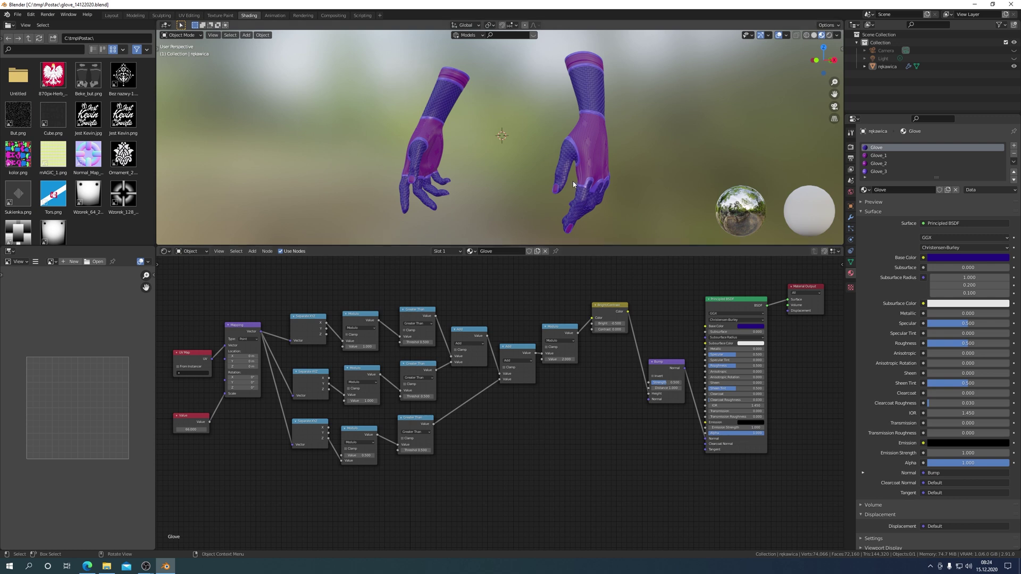
pyautogui.scroll(5, 573, 183)
pyautogui.scroll(-2, 570, 179)
pyautogui.scroll(-1, 568, 177)
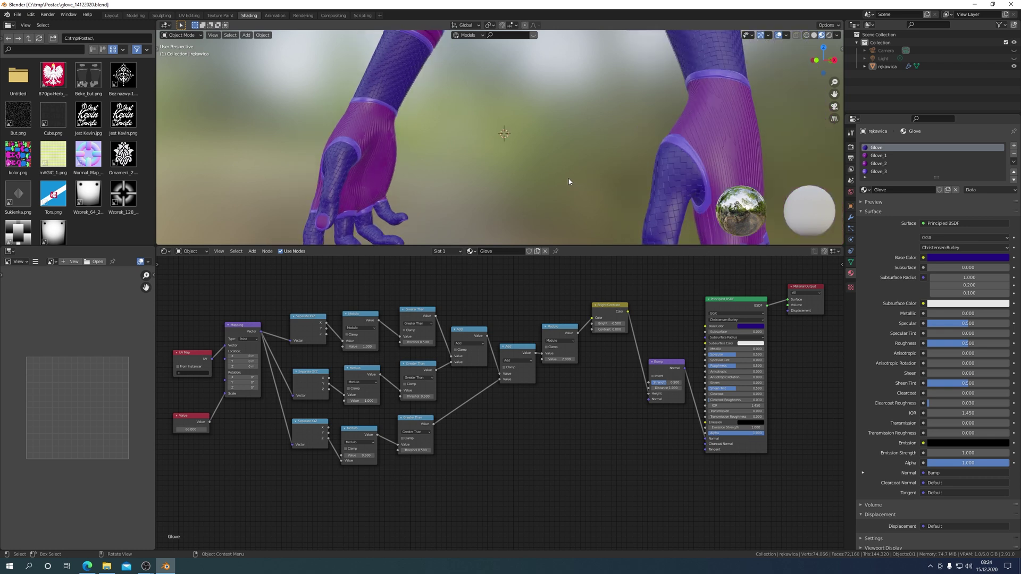
pyautogui.scroll(-2, 689, 112)
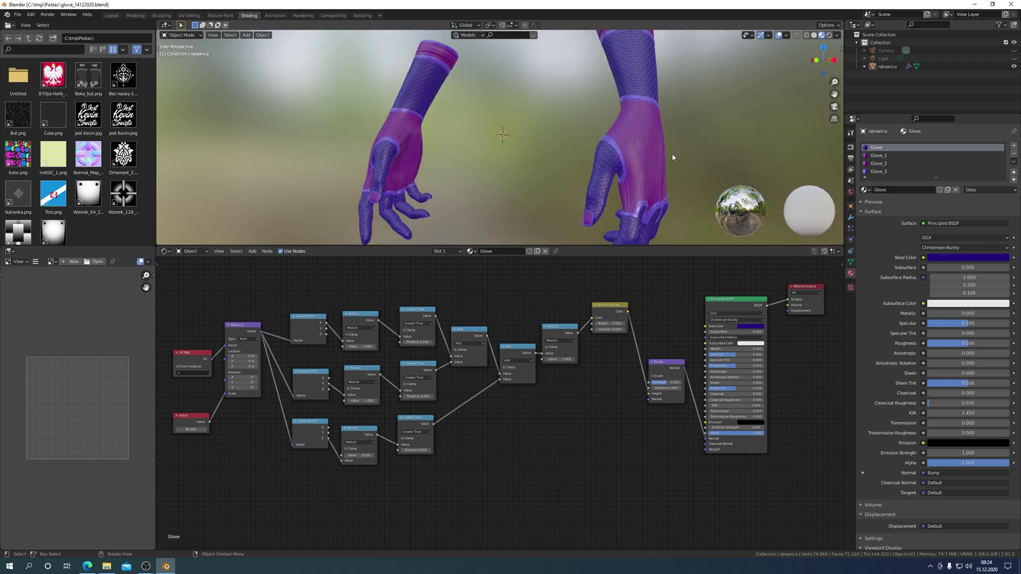
# Open the Glove_1 node tree, move the Value node into view, and trial scale values 18.4 and 9.8.
pyautogui.click(879, 156)
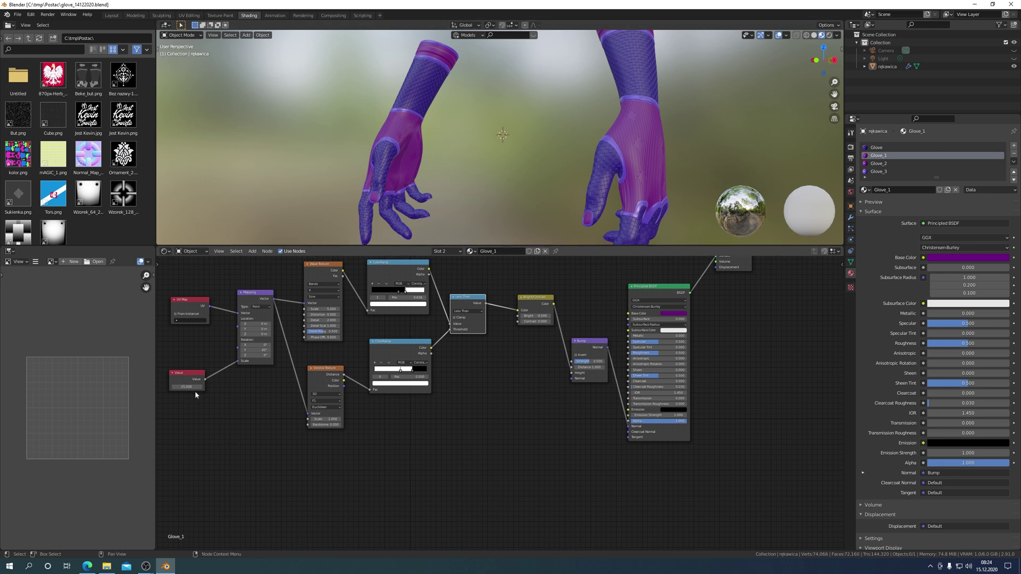
pyautogui.scroll(2, 195, 394)
pyautogui.moveTo(370, 442); pyautogui.dragTo(724, 440, button='middle')
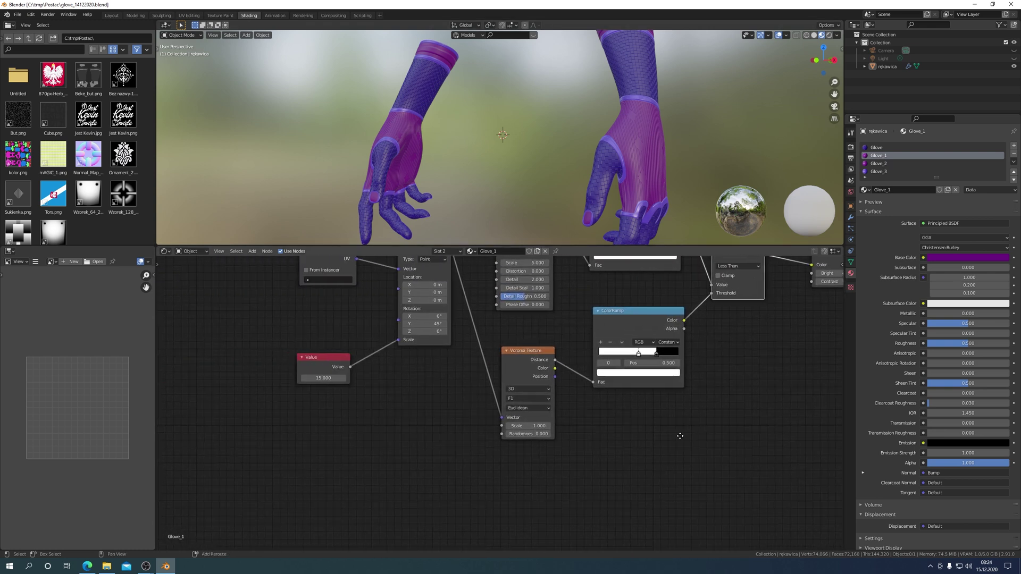
pyautogui.moveTo(381, 368); pyautogui.dragTo(339, 425)
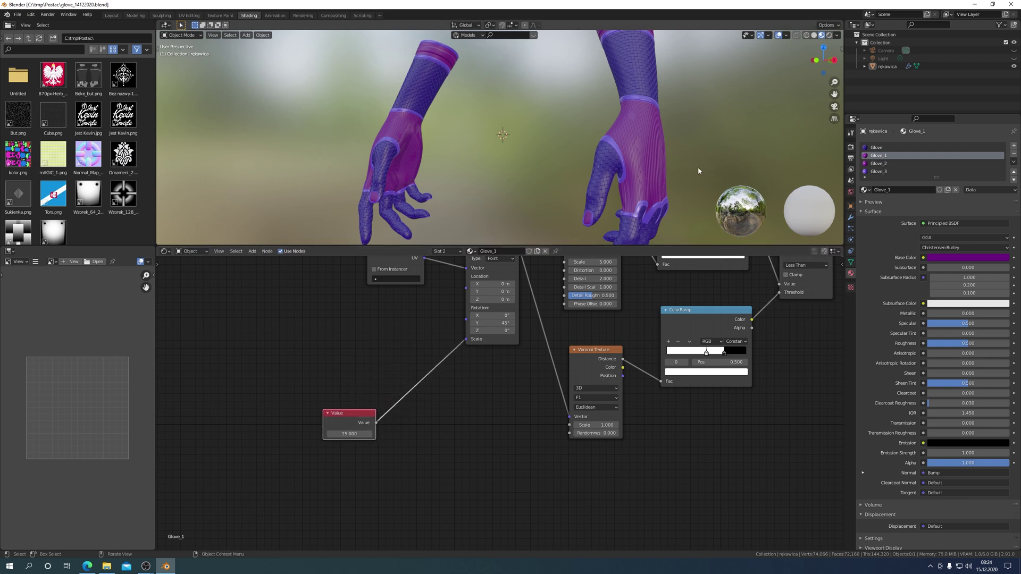
pyautogui.scroll(2, 650, 172)
pyautogui.moveTo(356, 435)
pyautogui.mouseDown()
pyautogui.moveTo(383, 436)
pyautogui.moveTo(319, 433)
pyautogui.moveTo(383, 433)
pyautogui.moveTo(330, 434)
pyautogui.moveTo(343, 433)
pyautogui.mouseUp()
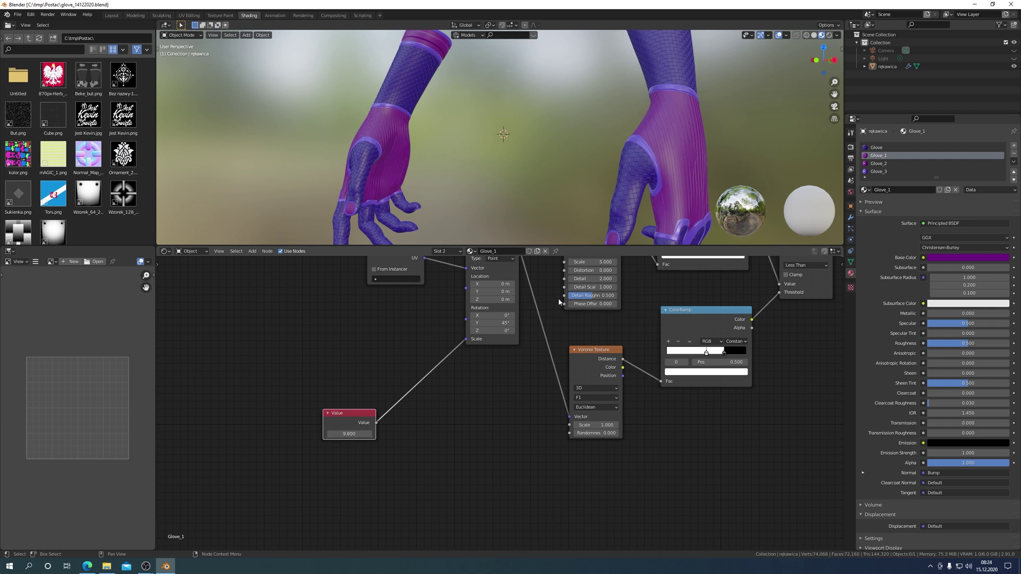
pyautogui.moveTo(642, 205); pyautogui.dragTo(603, 209, button='middle')
pyautogui.scroll(3, 603, 210)
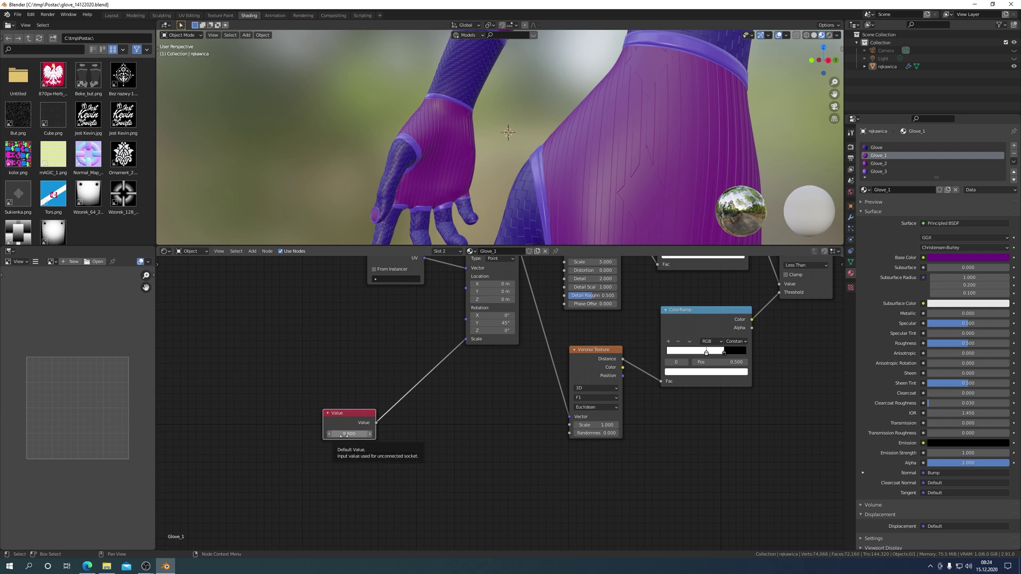
# Set the Value node to 20 and orbit to inspect the glove pattern.
pyautogui.click(343, 435)
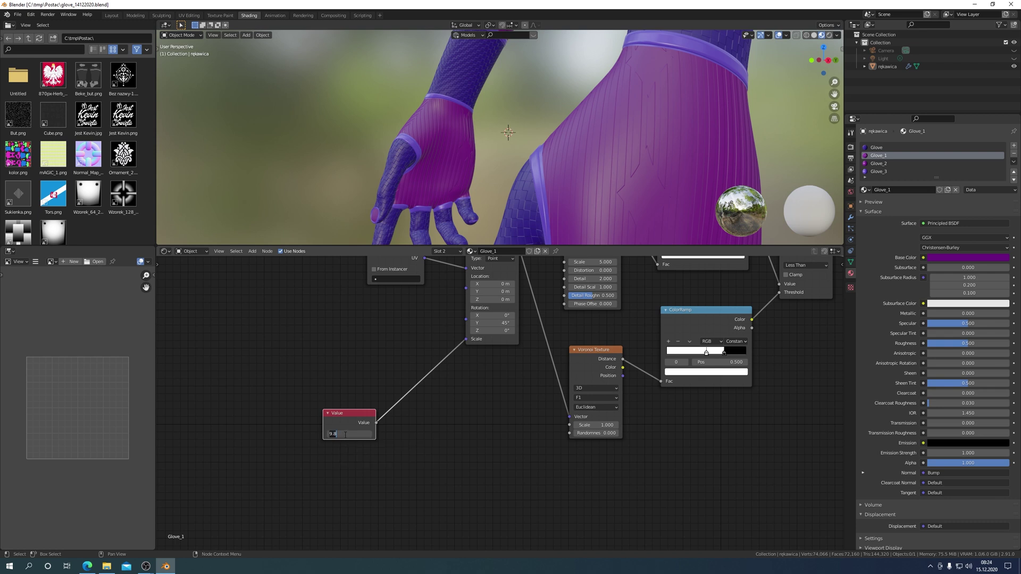
pyautogui.write('20')
pyautogui.press('Return')
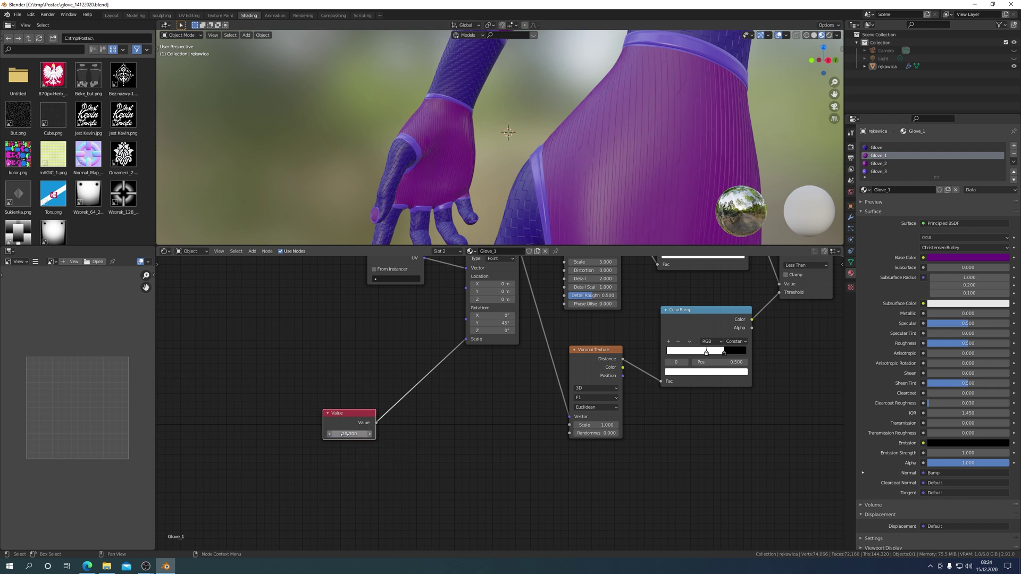
pyautogui.scroll(-2, 654, 171)
pyautogui.scroll(-2, 652, 170)
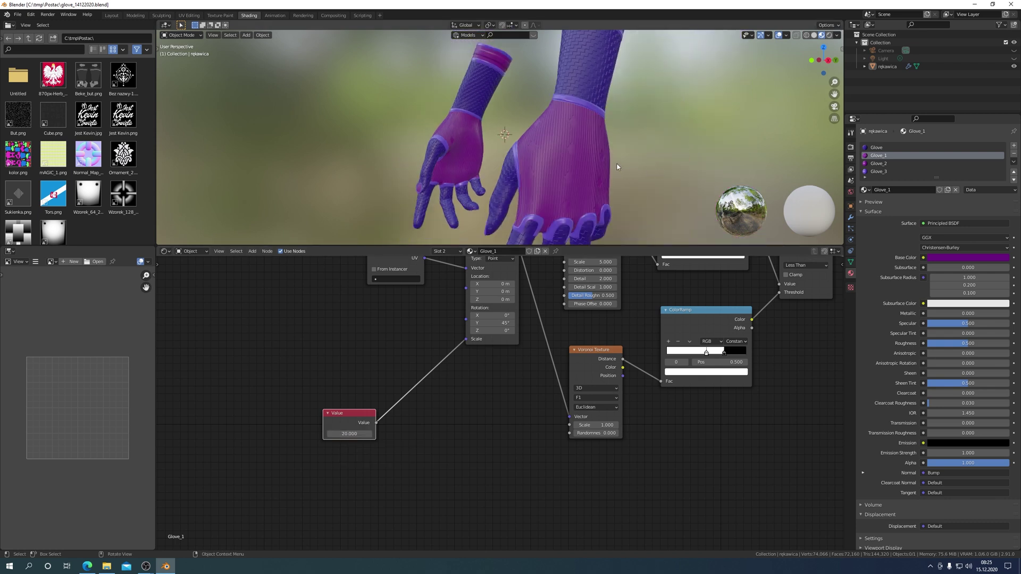
pyautogui.moveTo(617, 166)
pyautogui.mouseDown(button='middle')
pyautogui.moveTo(543, 153)
pyautogui.moveTo(623, 175)
pyautogui.moveTo(649, 170)
pyautogui.mouseUp(button='middle')
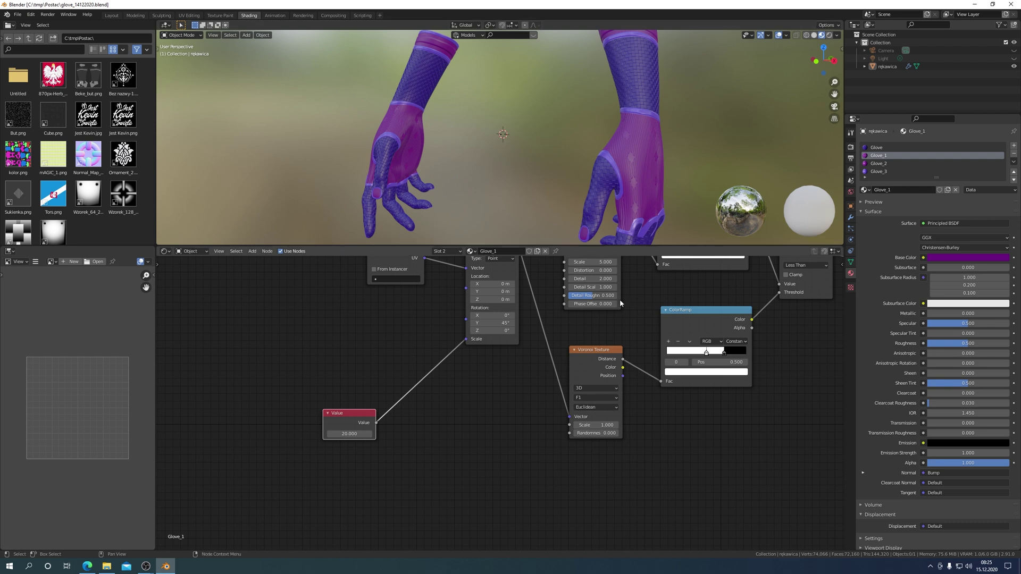
pyautogui.scroll(-2, 522, 436)
pyautogui.scroll(-1, 514, 436)
# Make the node editor taller and recentre the Glove_1 node tree in it.
pyautogui.scroll(-1, 596, 461)
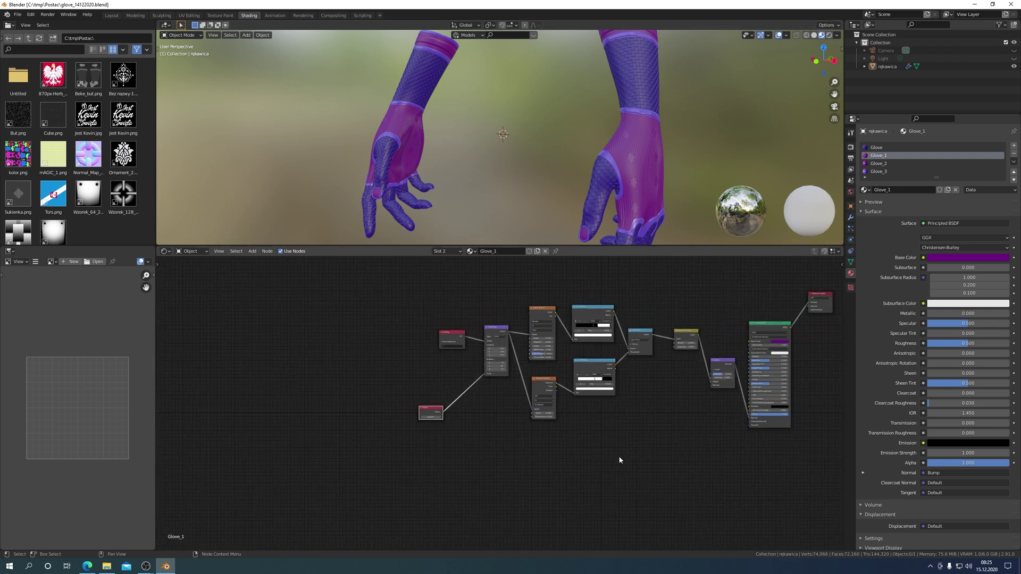
pyautogui.moveTo(620, 460); pyautogui.dragTo(508, 458, button='middle')
pyautogui.scroll(2, 523, 458)
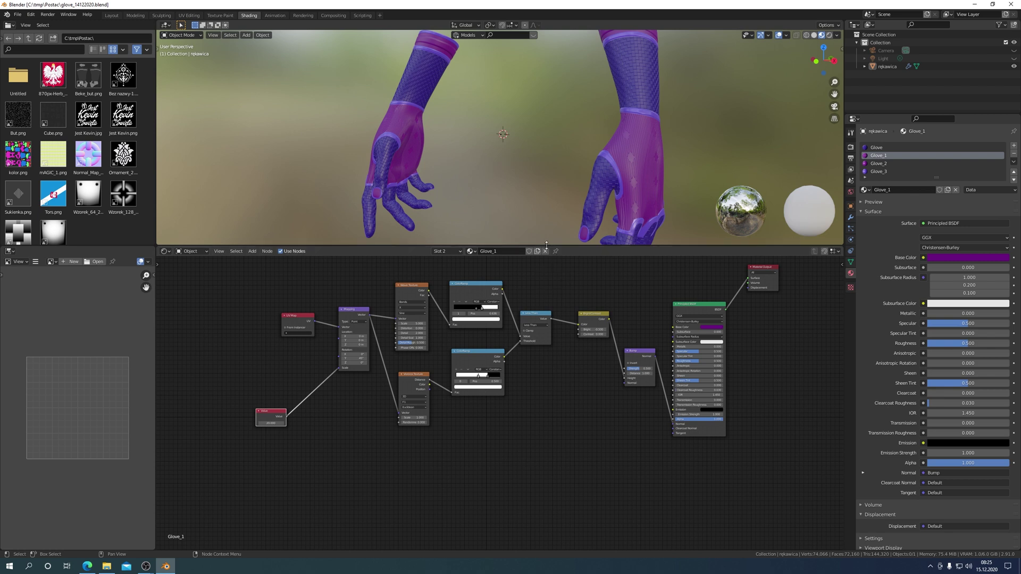
pyautogui.moveTo(551, 246); pyautogui.dragTo(544, 170)
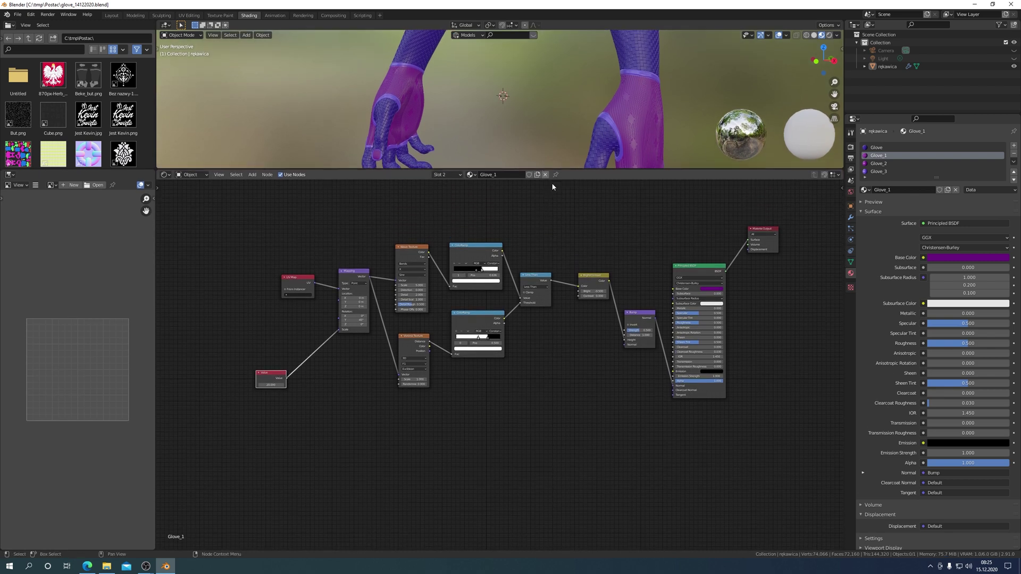
pyautogui.scroll(1, 585, 433)
pyautogui.scroll(1, 585, 435)
pyautogui.scroll(1, 585, 435)
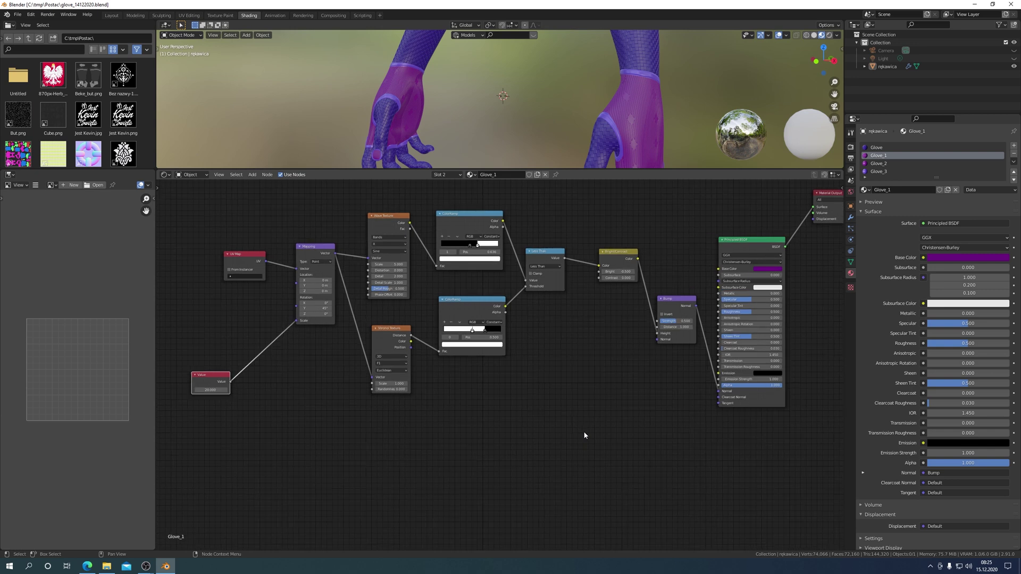
pyautogui.moveTo(584, 435)
pyautogui.mouseDown(button='middle')
pyautogui.moveTo(555, 473)
pyautogui.moveTo(585, 436)
pyautogui.mouseUp(button='middle')
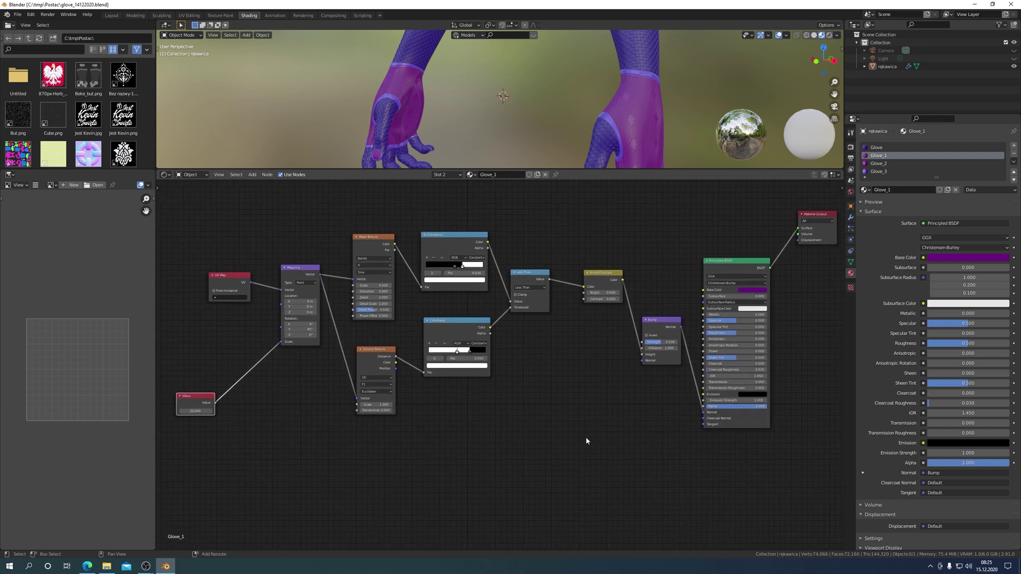
# Compare the Glove material's node tree, then return to Glove_1.
pyautogui.scroll(1, 583, 447)
pyautogui.scroll(-2, 582, 447)
pyautogui.scroll(1, 581, 447)
pyautogui.click(877, 147)
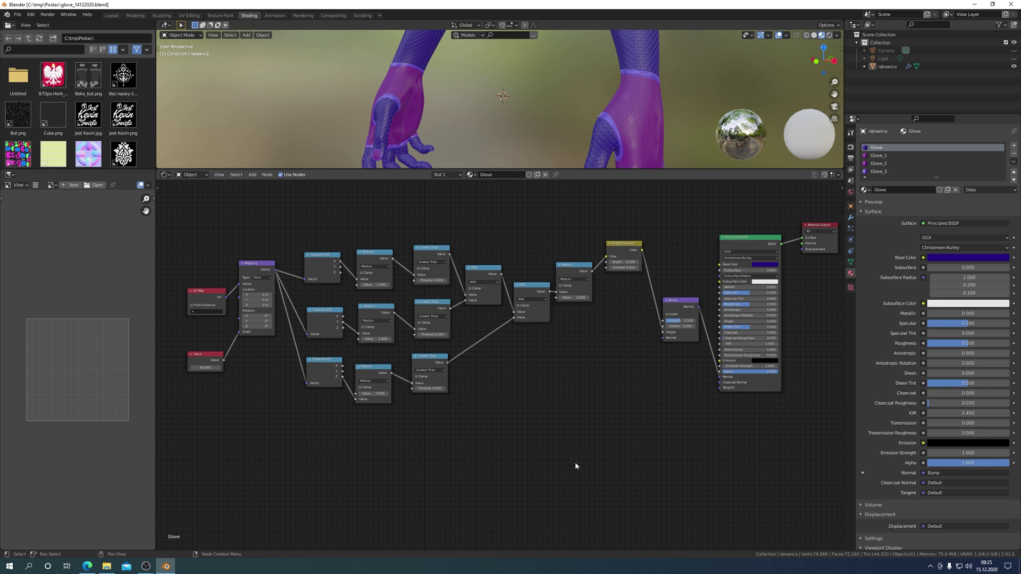
pyautogui.click(883, 155)
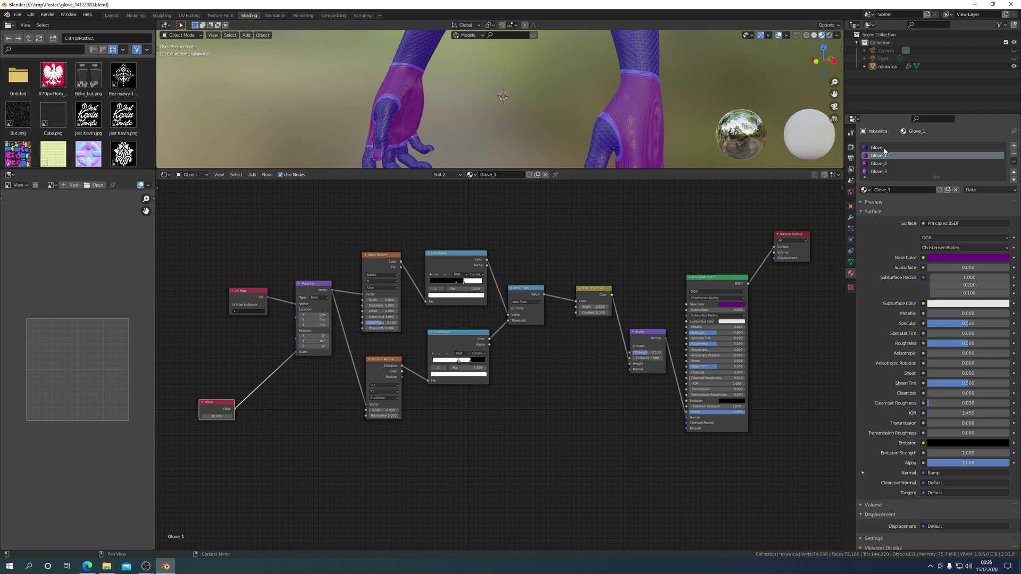
# Review the Glove_2, Glove_3 and Glove materials, return to Glove_1, and hide rękawica.
pyautogui.click(878, 164)
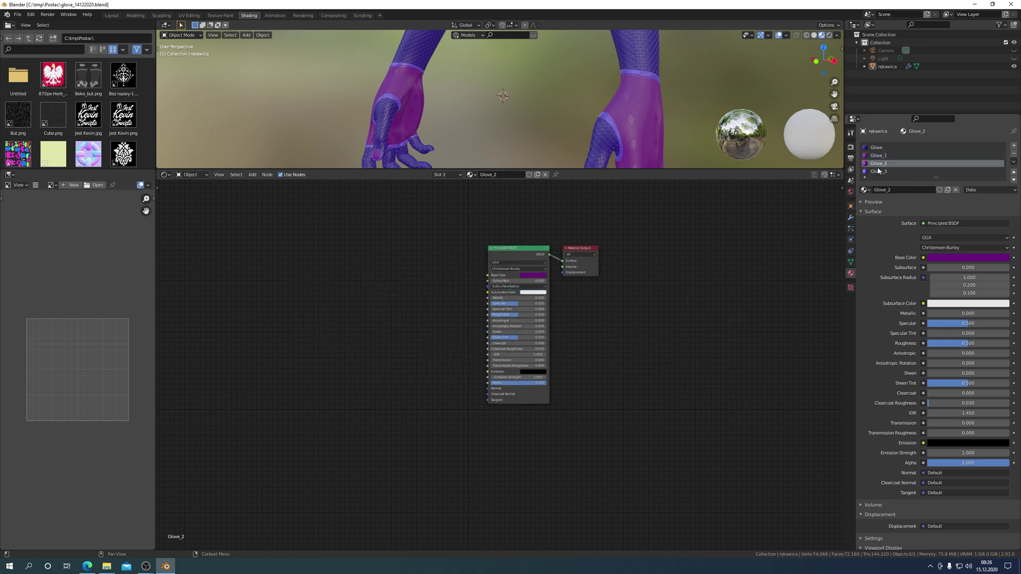
pyautogui.click(878, 171)
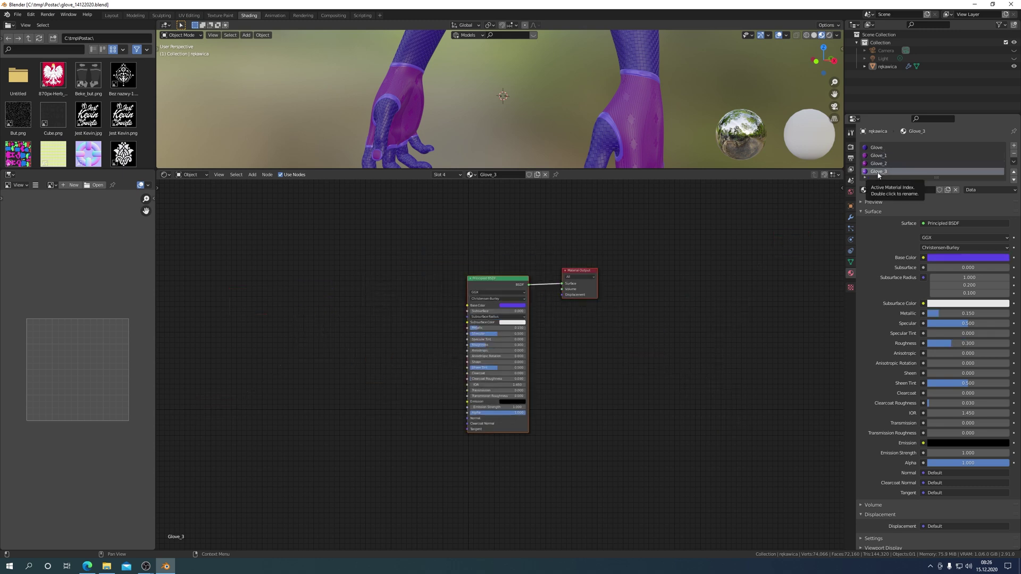
pyautogui.scroll(-1, 878, 175)
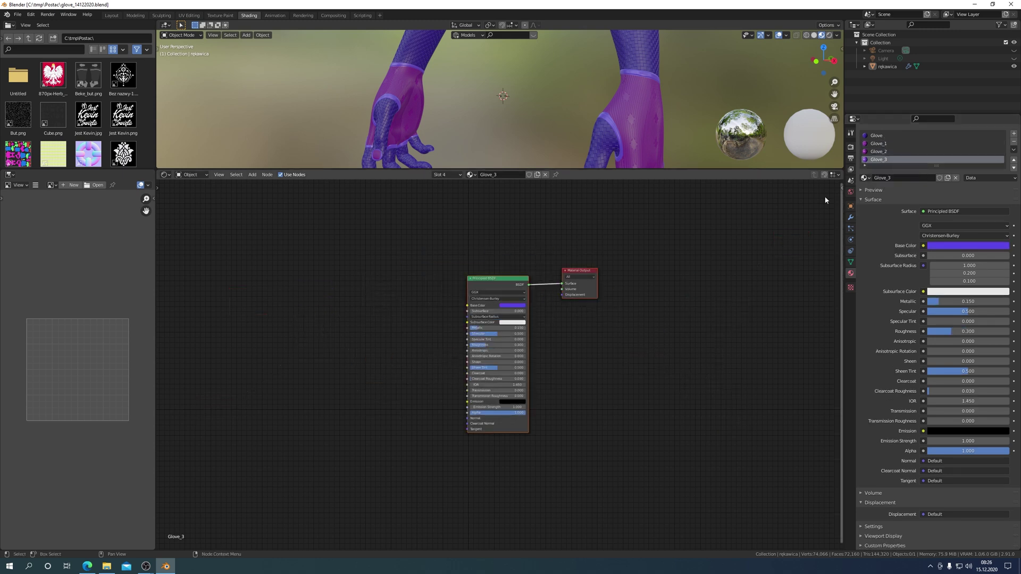
pyautogui.click(876, 135)
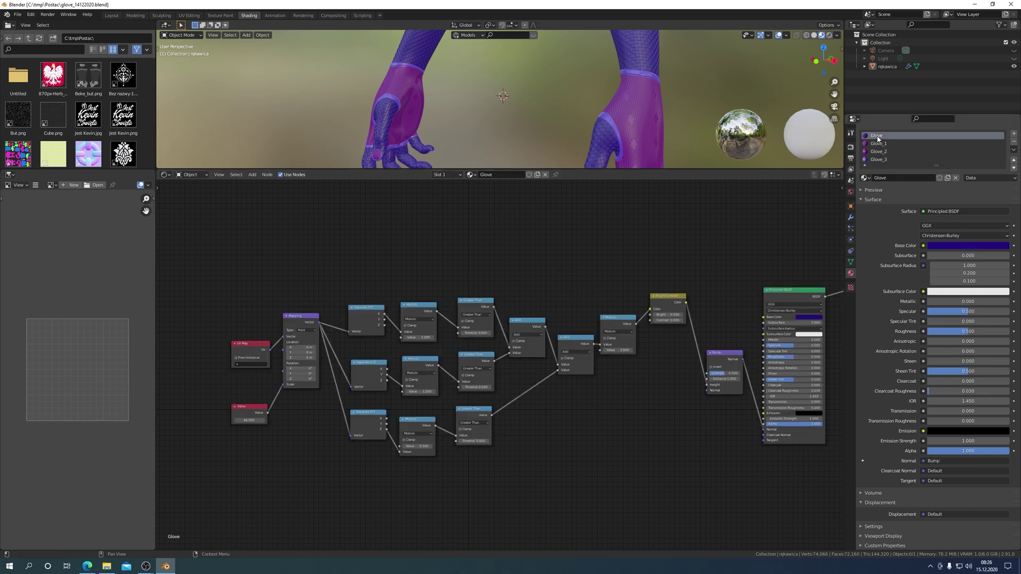
pyautogui.click(879, 143)
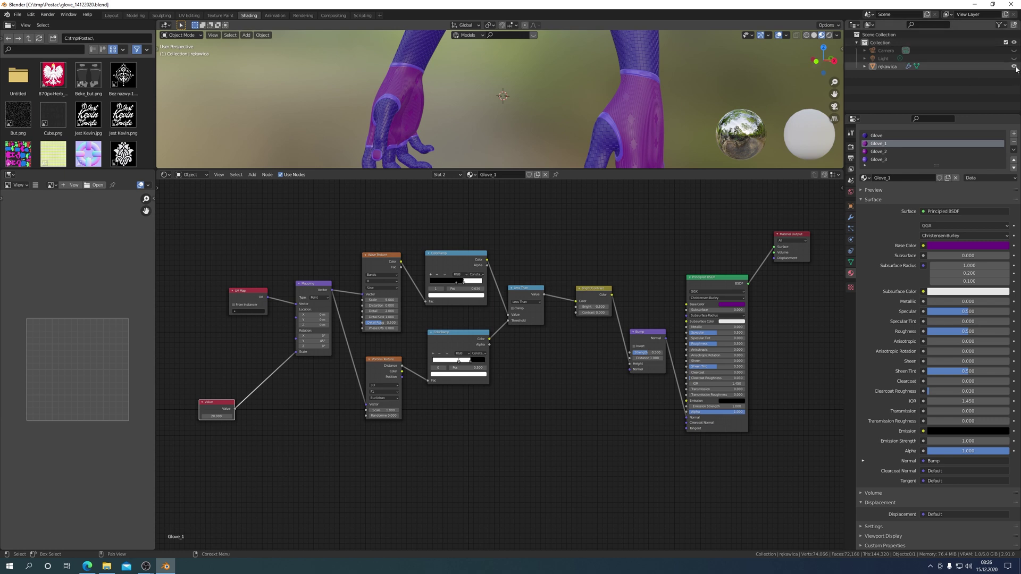
pyautogui.click(1014, 67)
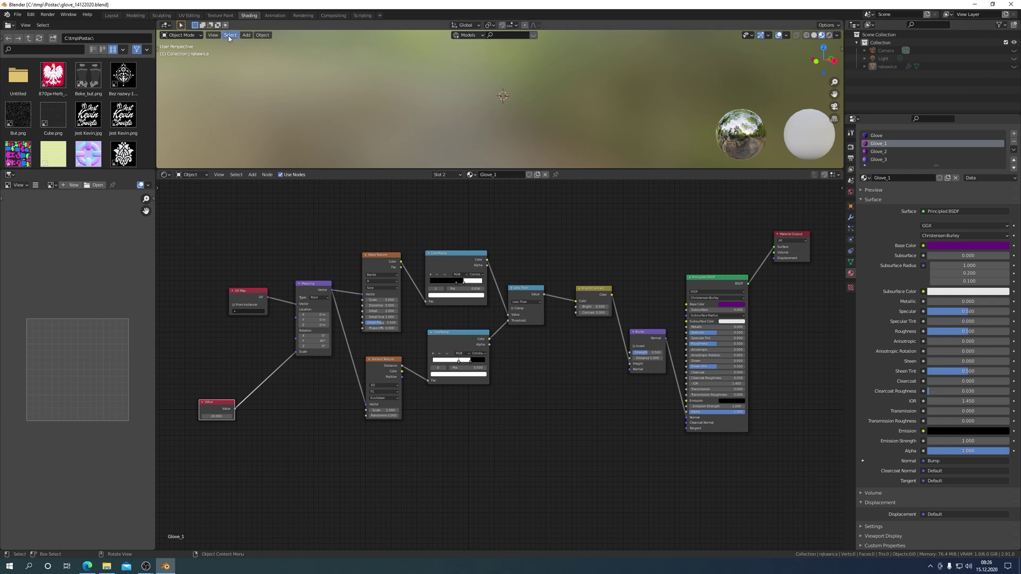
# Add a plane, view it from the top, and give it a new Principled BSDF material.
pyautogui.click(248, 35)
pyautogui.moveTo(257, 43)
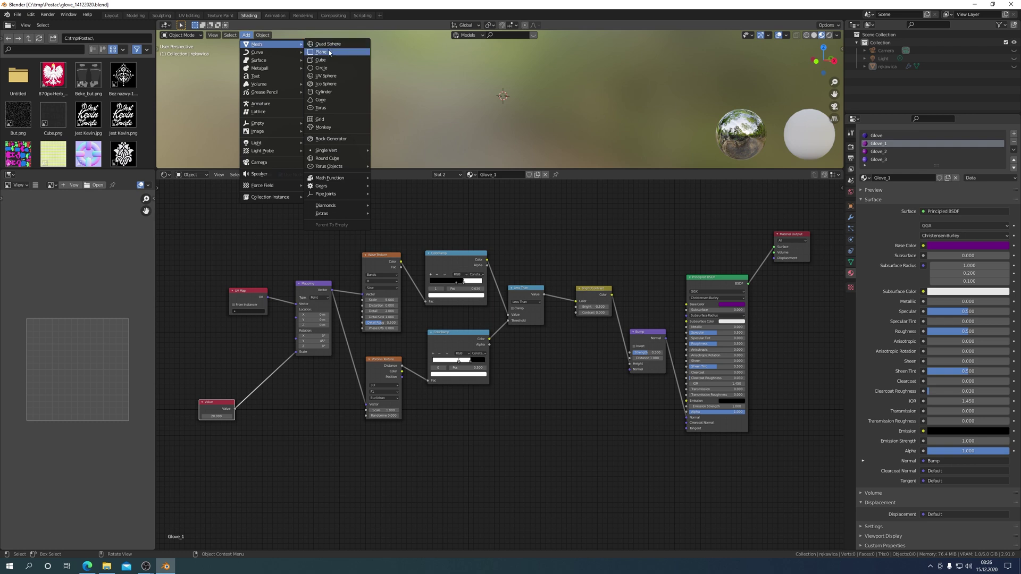
pyautogui.click(330, 51)
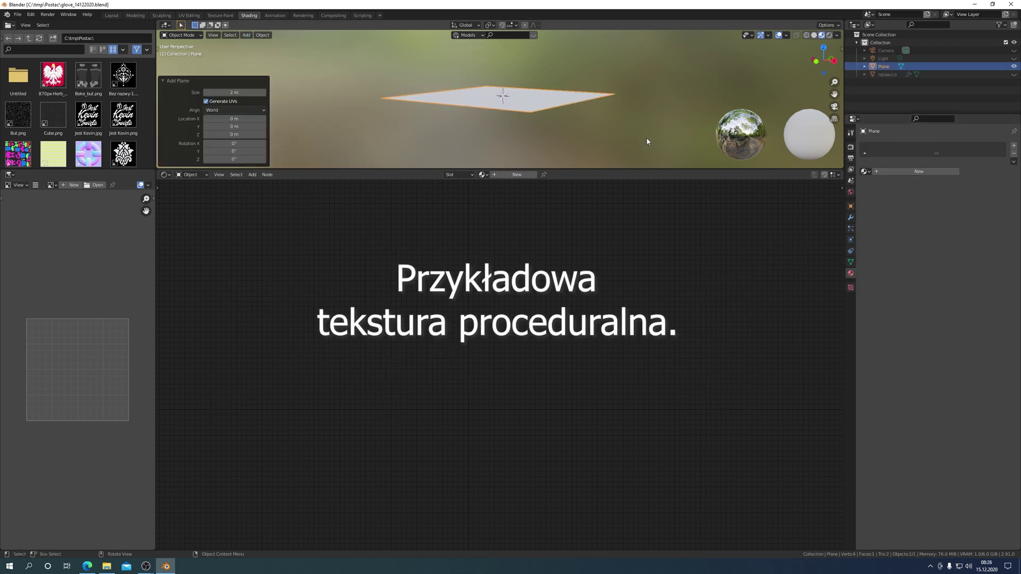
pyautogui.press('KP_7')
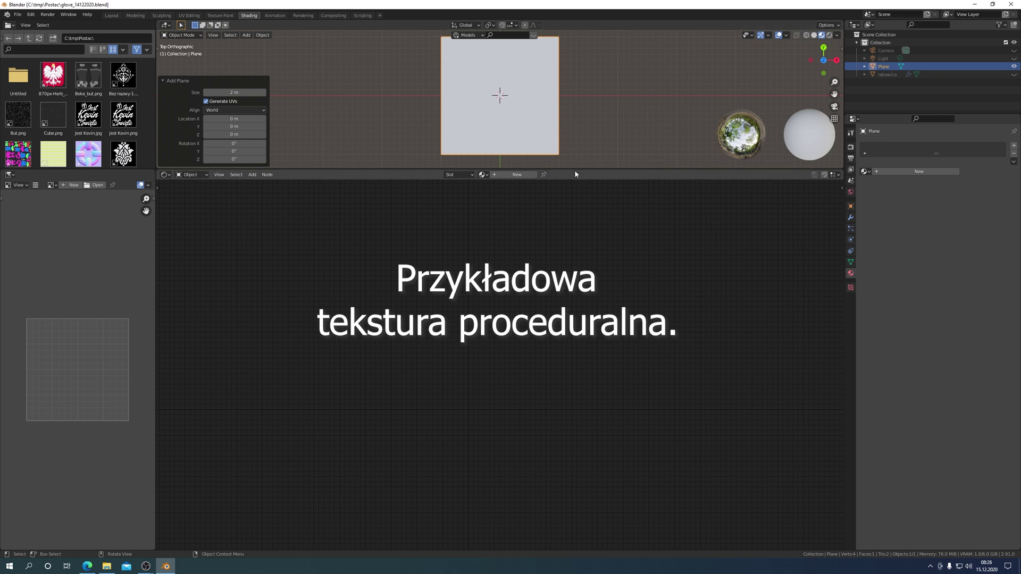
pyautogui.moveTo(579, 169); pyautogui.dragTo(579, 207)
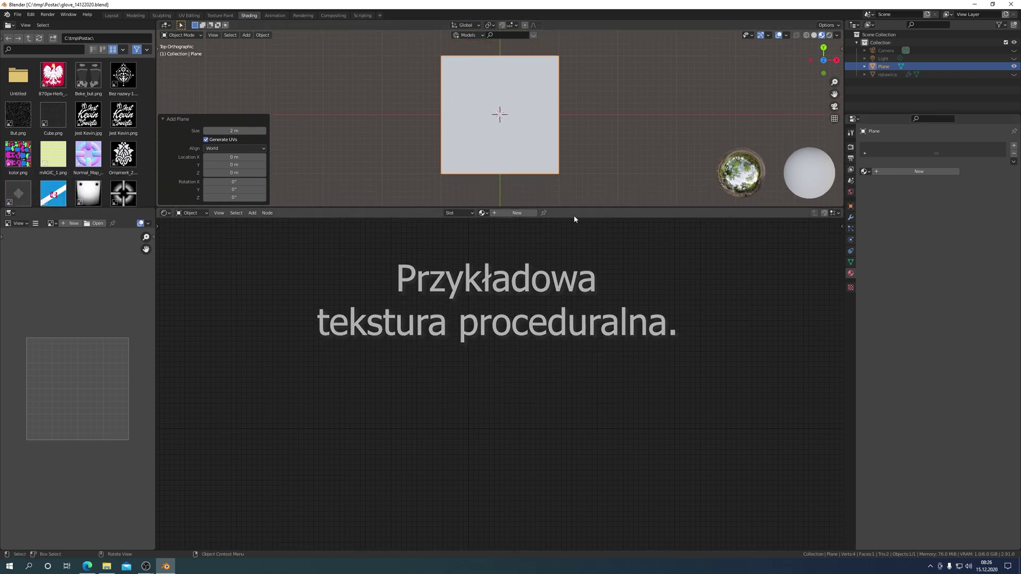
pyautogui.click(525, 212)
# Add a Voronoi Texture node and link its Color to the Principled BSDF Base Color.
pyautogui.scroll(2, 589, 393)
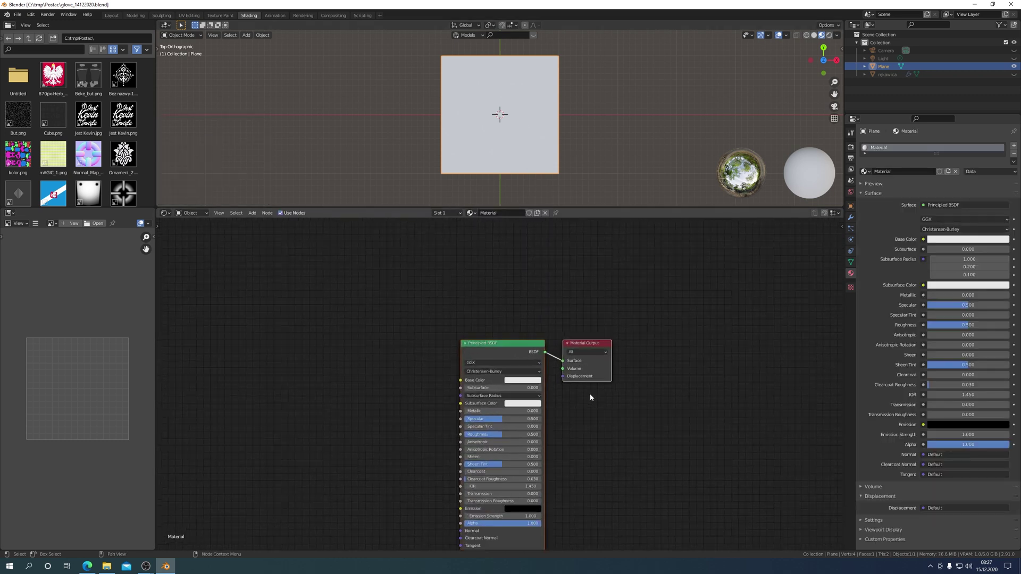
pyautogui.scroll(1, 589, 394)
pyautogui.moveTo(518, 350)
pyautogui.mouseDown()
pyautogui.moveTo(537, 290)
pyautogui.moveTo(570, 265)
pyautogui.moveTo(662, 252)
pyautogui.mouseUp()
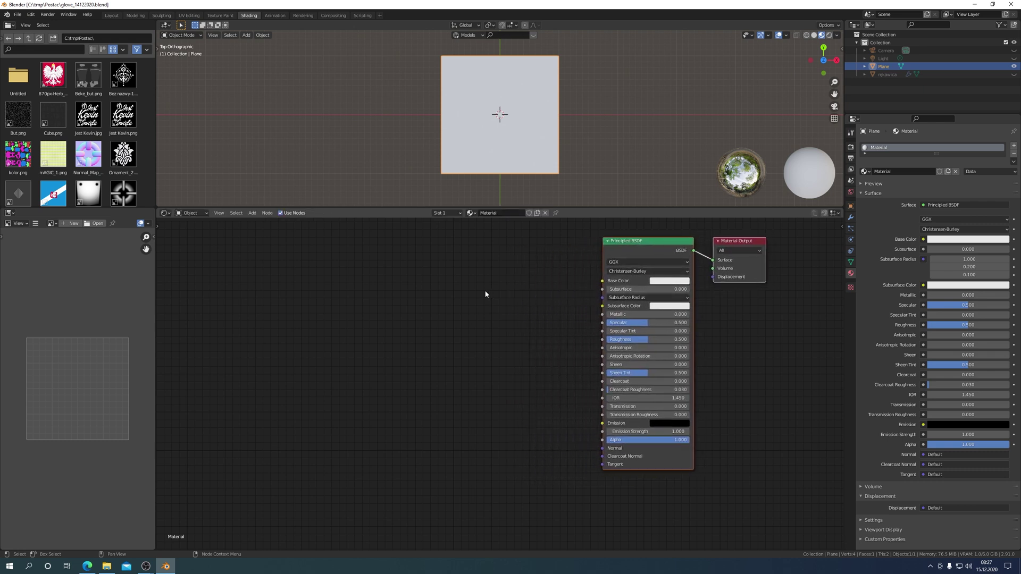
pyautogui.click(252, 213)
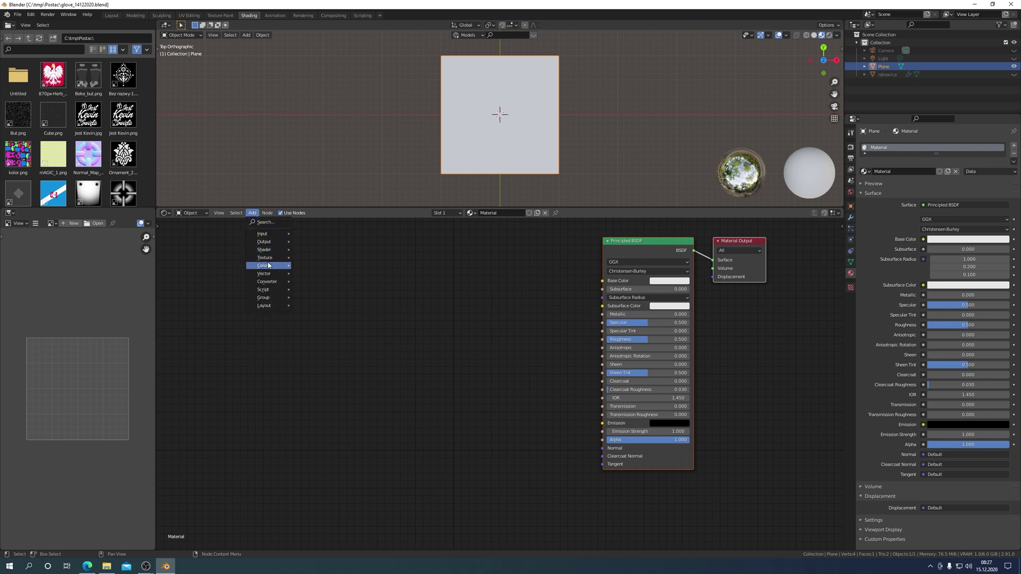
pyautogui.moveTo(266, 258)
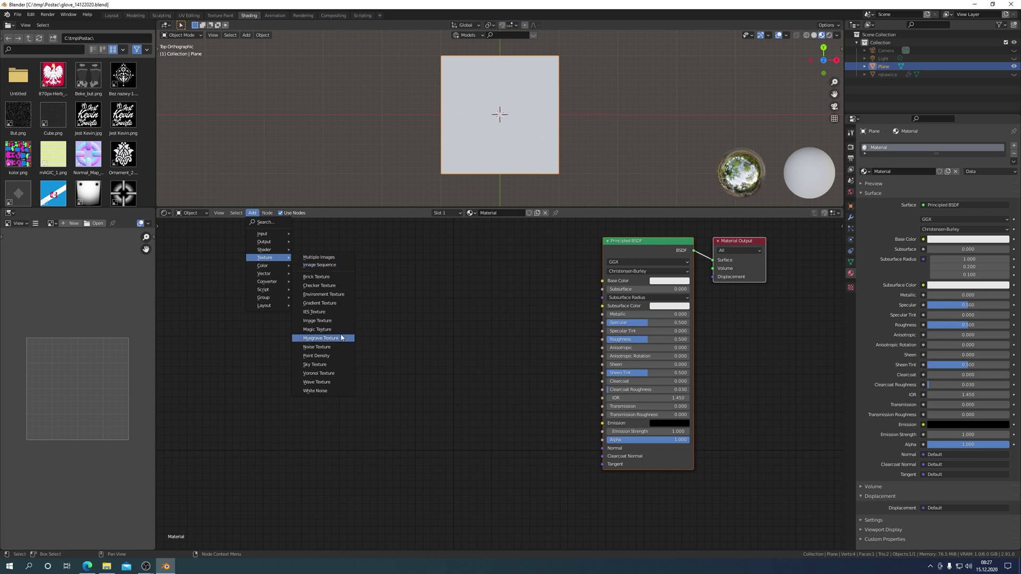
pyautogui.click(323, 374)
pyautogui.click(337, 289)
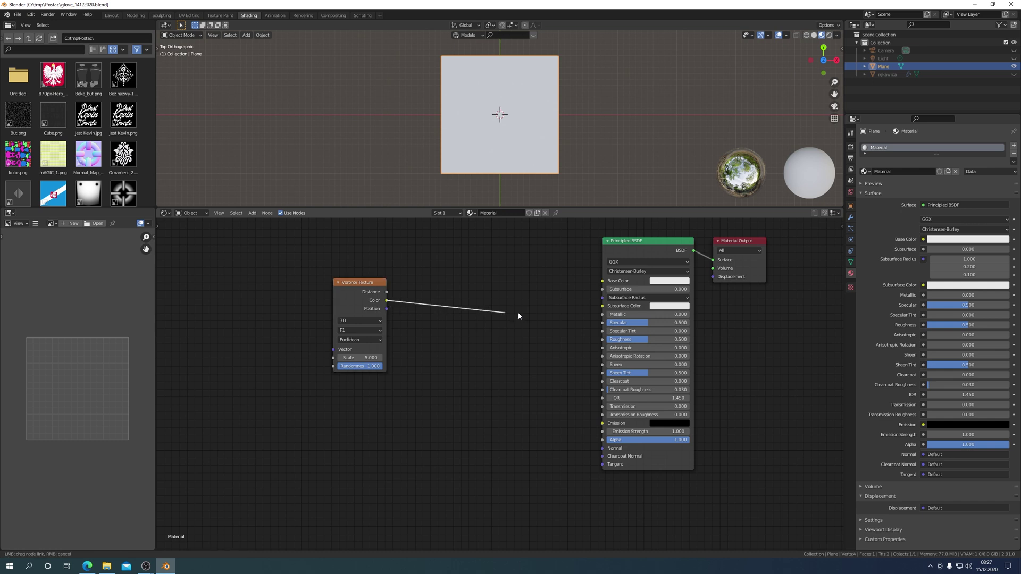
pyautogui.moveTo(387, 300); pyautogui.dragTo(602, 280)
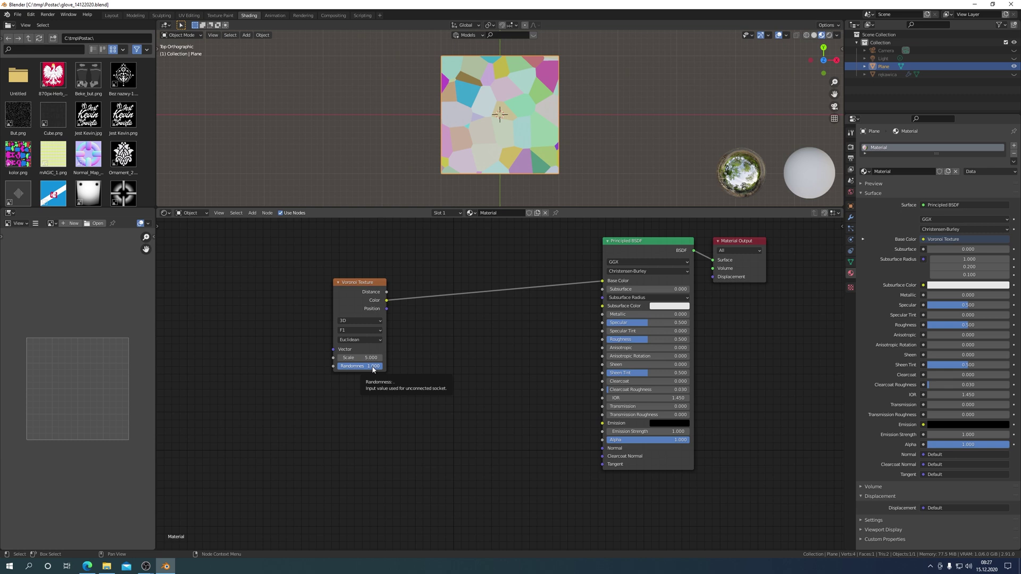
# Set Voronoi Randomness to 0 and try Scale values 1, 2 and 20.
pyautogui.moveTo(372, 366); pyautogui.dragTo(319, 367)
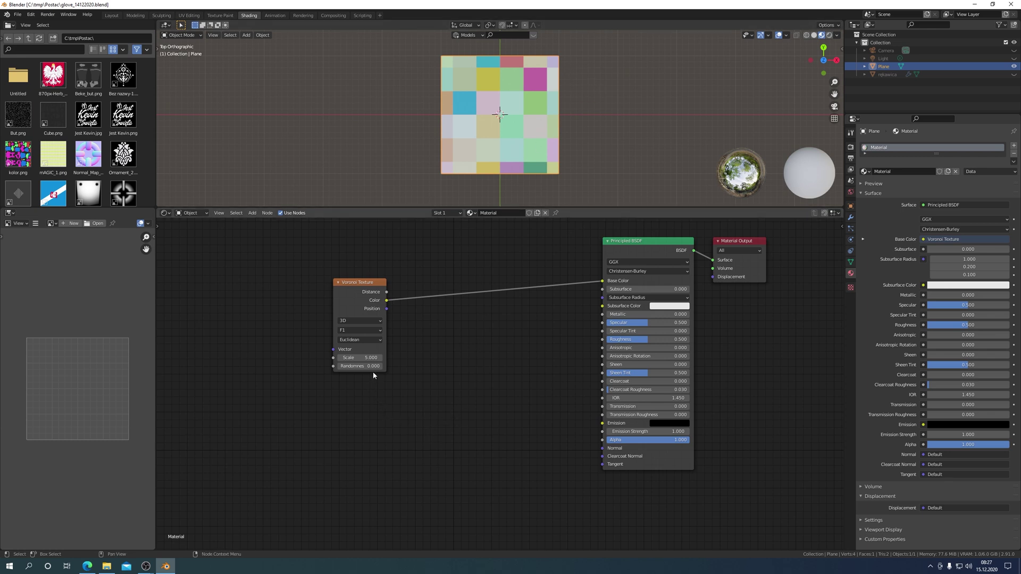
pyautogui.click(367, 358)
pyautogui.write('1')
pyautogui.press('Return')
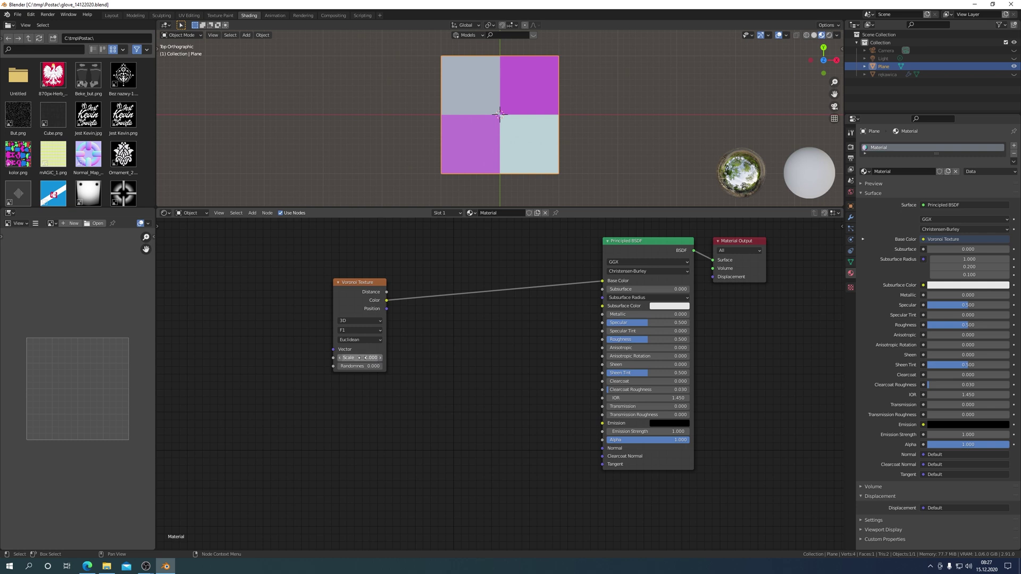
pyautogui.click(362, 358)
pyautogui.write('2')
pyautogui.press('Return')
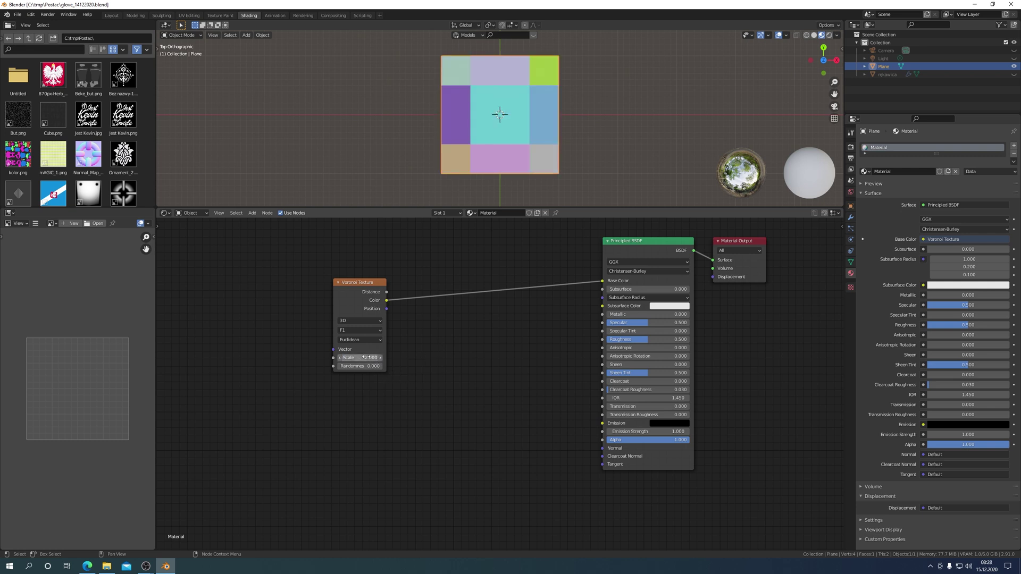
pyautogui.click(368, 357)
pyautogui.write('20')
pyautogui.press('Return')
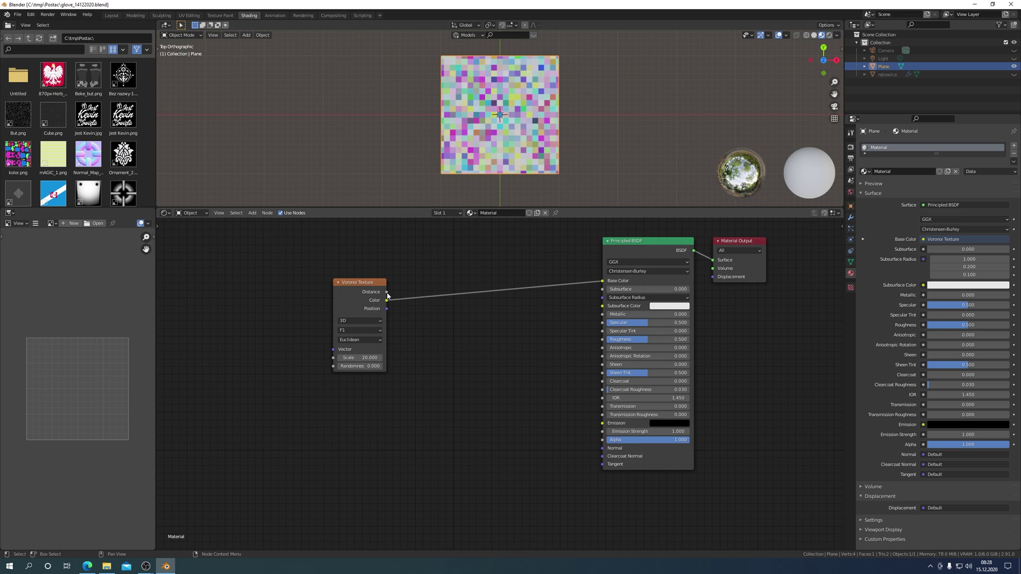
# Link Voronoi Distance to Base Color instead, set Scale to 5, and move the node left.
pyautogui.moveTo(388, 296); pyautogui.dragTo(602, 281)
pyautogui.scroll(2, 522, 133)
pyautogui.scroll(2, 523, 132)
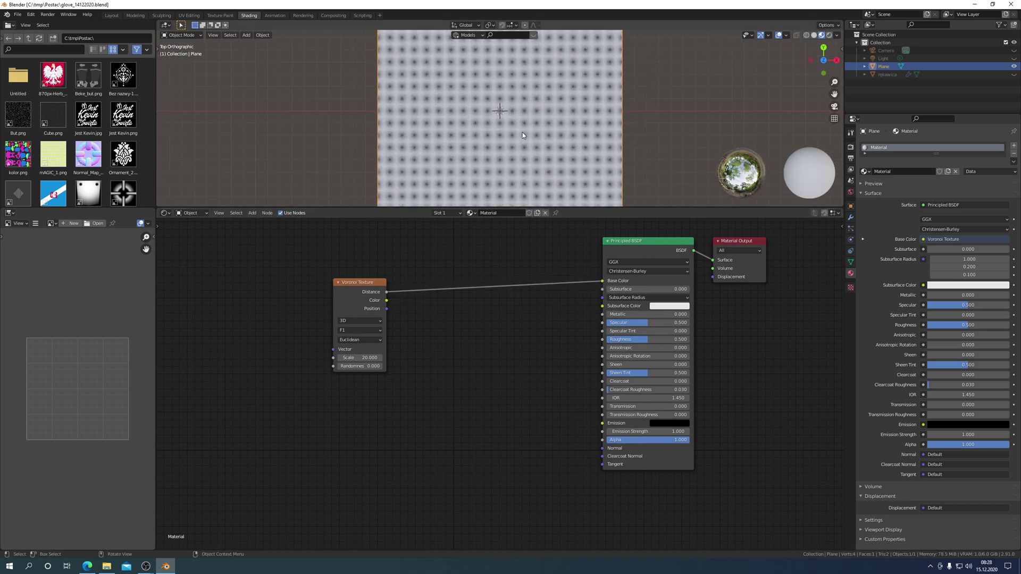
pyautogui.scroll(-3, 522, 132)
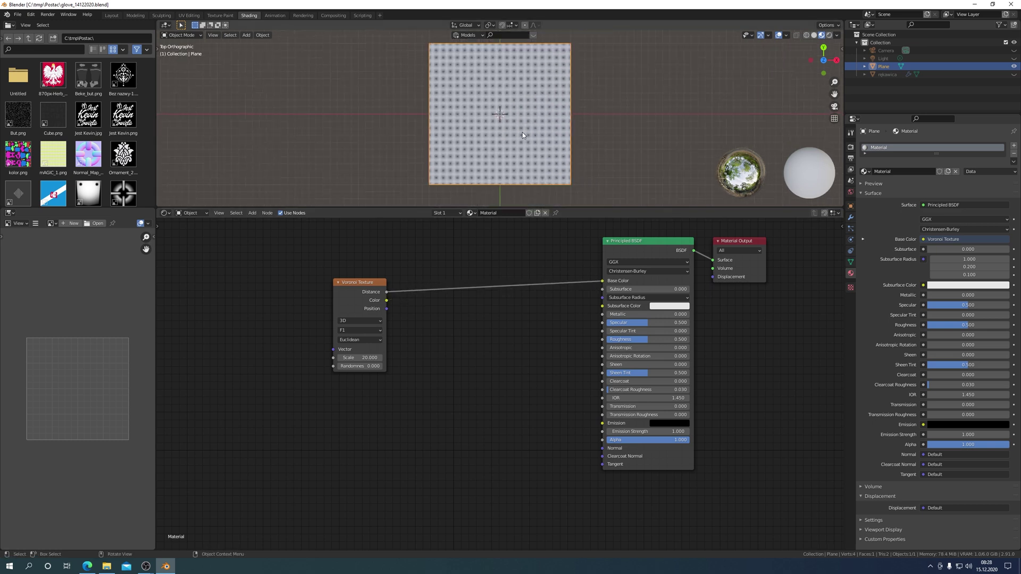
pyautogui.click(366, 358)
pyautogui.write('5')
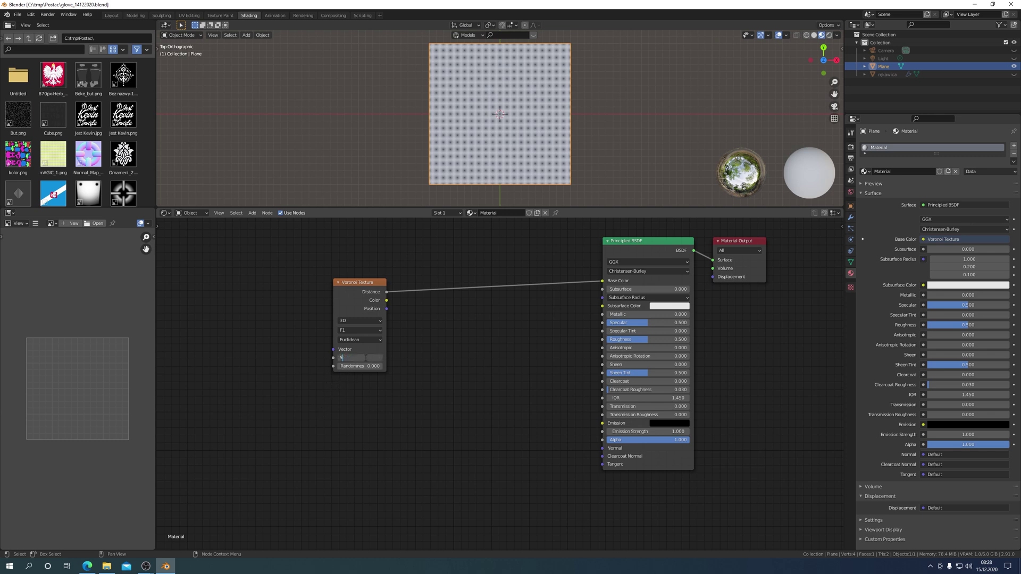
pyautogui.press('Return')
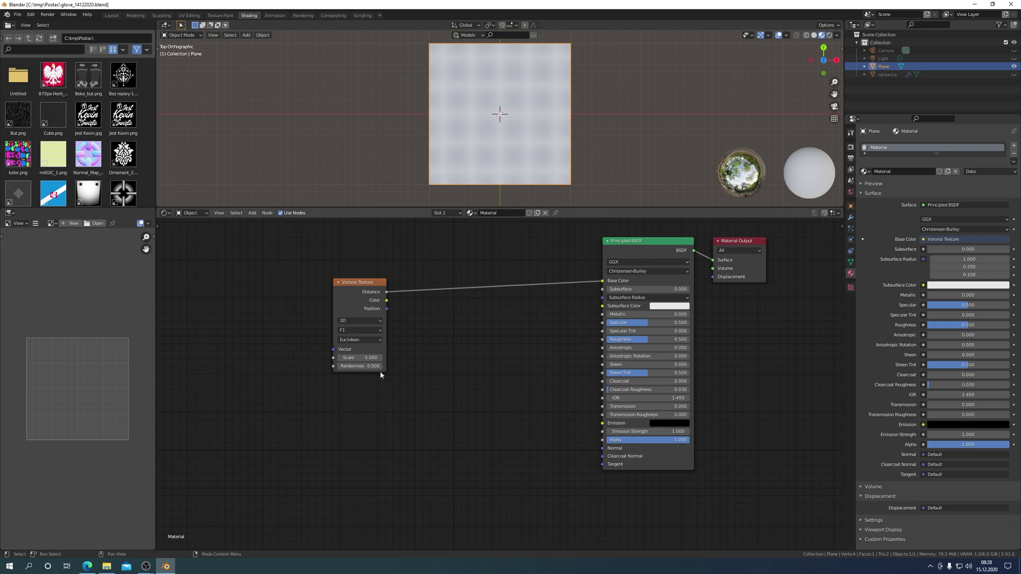
pyautogui.moveTo(355, 295); pyautogui.dragTo(328, 300)
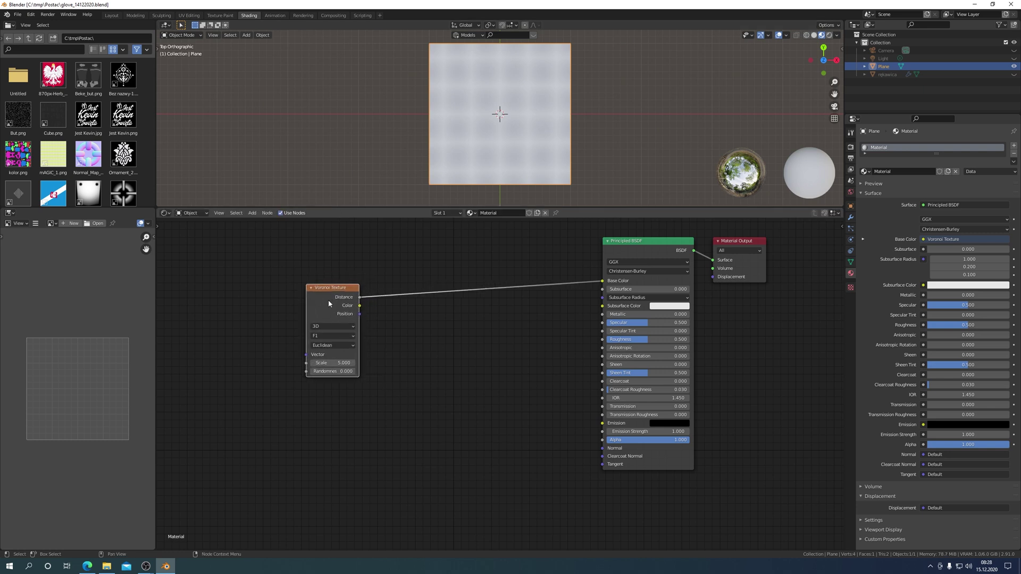
pyautogui.click(251, 214)
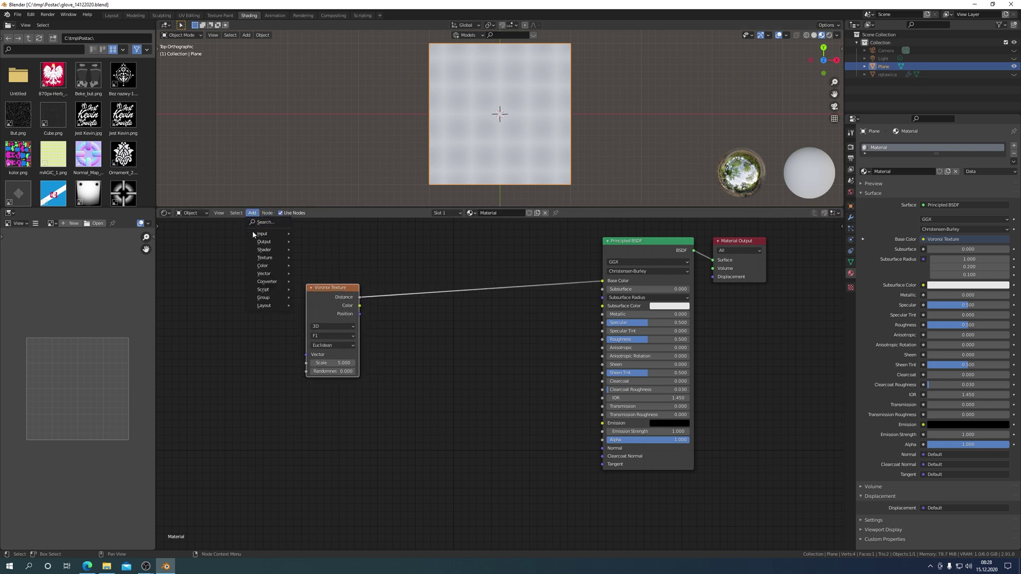
pyautogui.moveTo(267, 282)
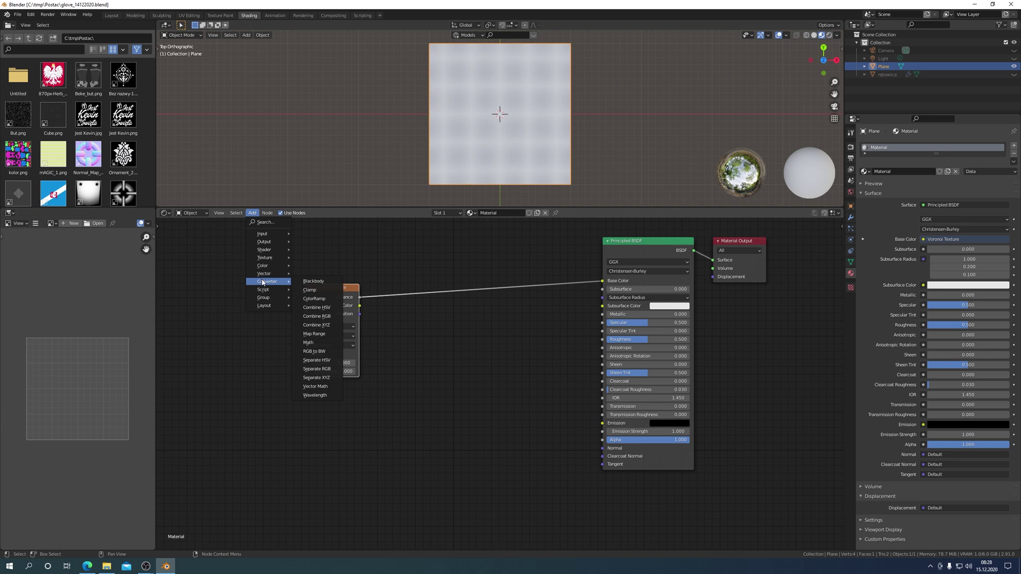
# Insert a ColorRamp between Voronoi Distance and Base Color, moving its black stop to about 0.58.
pyautogui.click(317, 299)
pyautogui.click(403, 265)
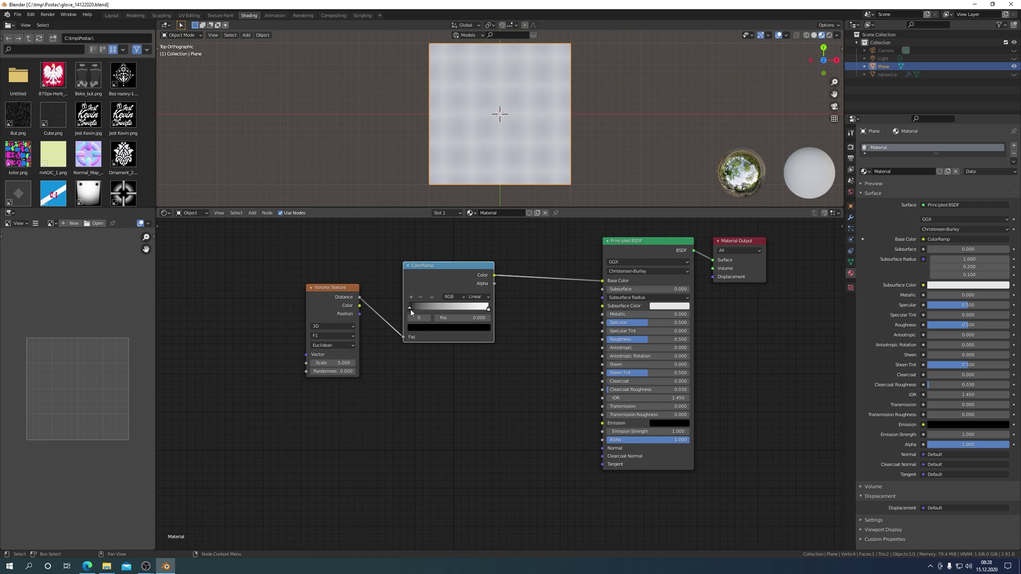
pyautogui.moveTo(410, 309)
pyautogui.mouseDown()
pyautogui.moveTo(468, 312)
pyautogui.moveTo(453, 315)
pyautogui.mouseUp()
pyautogui.click(489, 309)
# Set the ColorRamp to Constant interpolation and move its stop to 0.612 for large dark dots.
pyautogui.scroll(7, 463, 139)
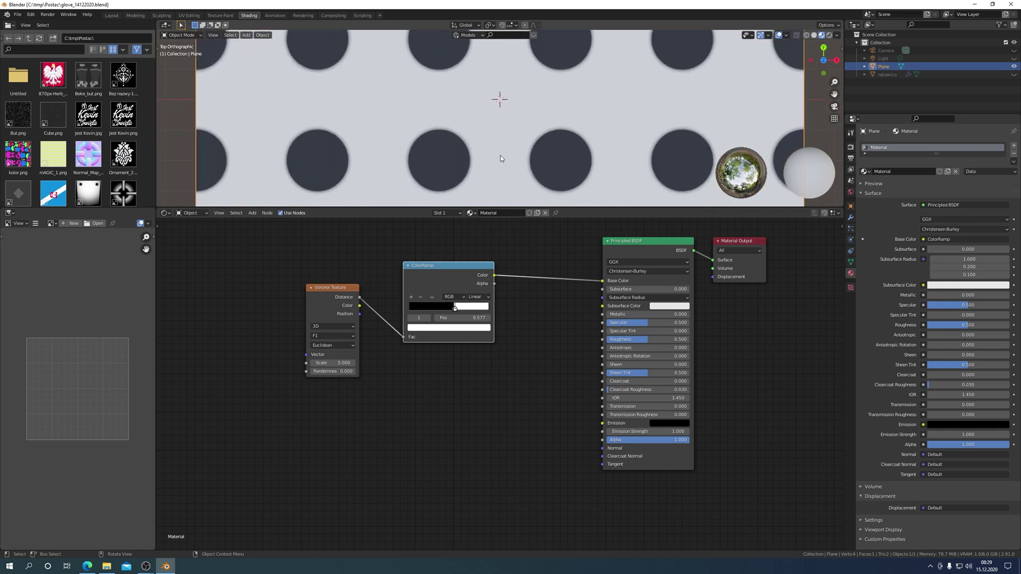
pyautogui.scroll(1, 462, 140)
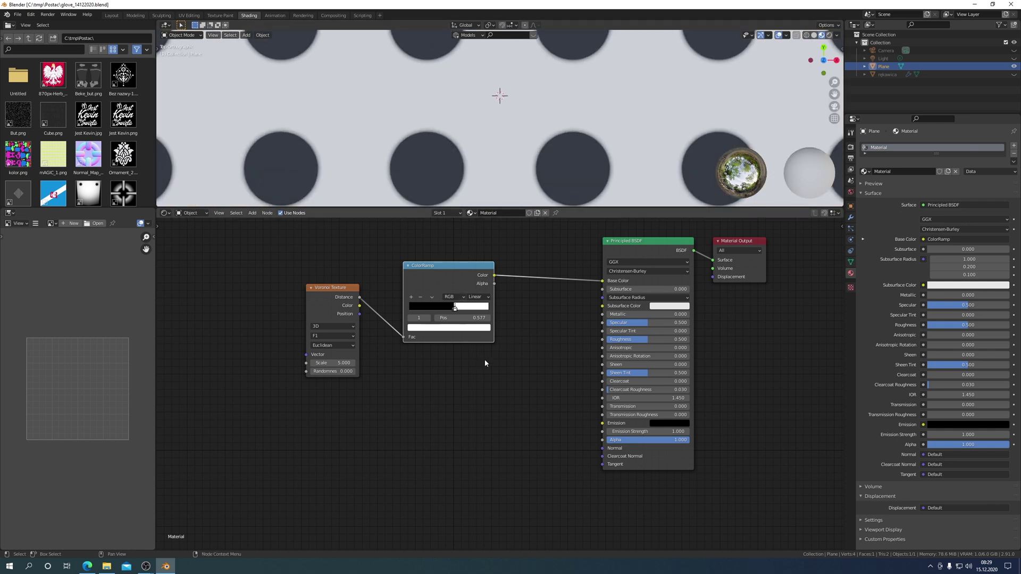
pyautogui.click(489, 298)
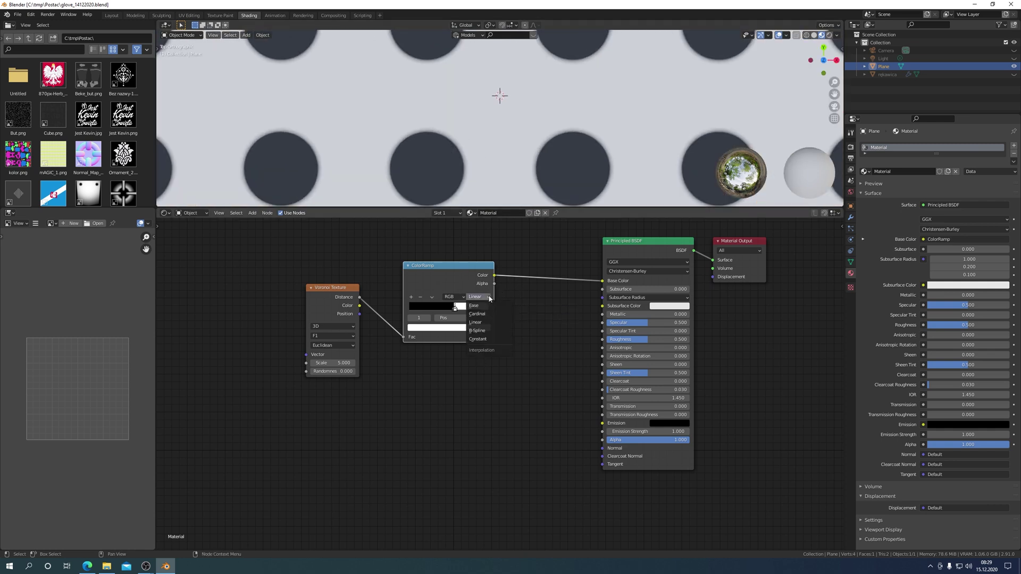
pyautogui.click(485, 340)
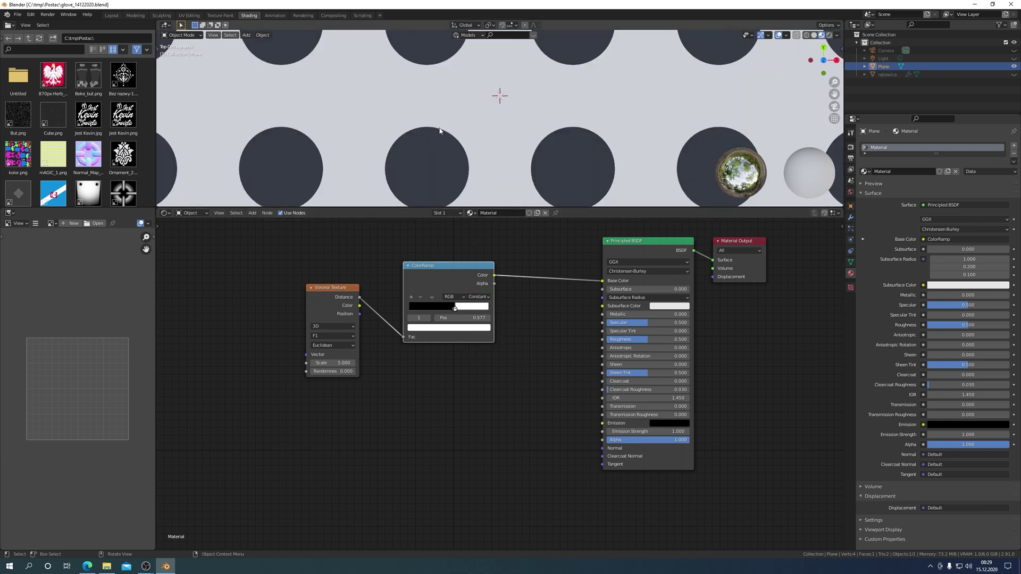
pyautogui.scroll(5, 434, 132)
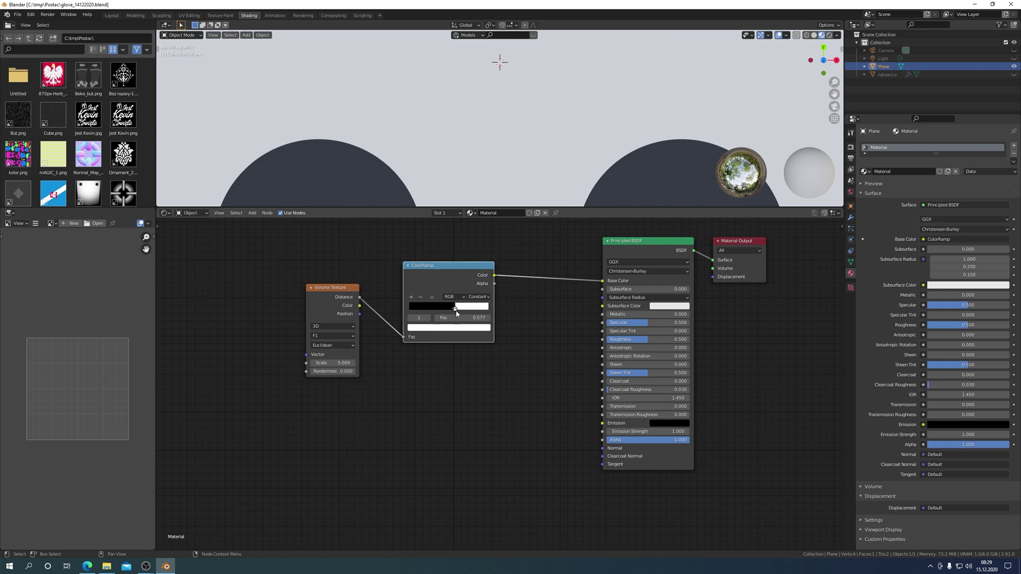
pyautogui.moveTo(456, 311); pyautogui.dragTo(467, 314)
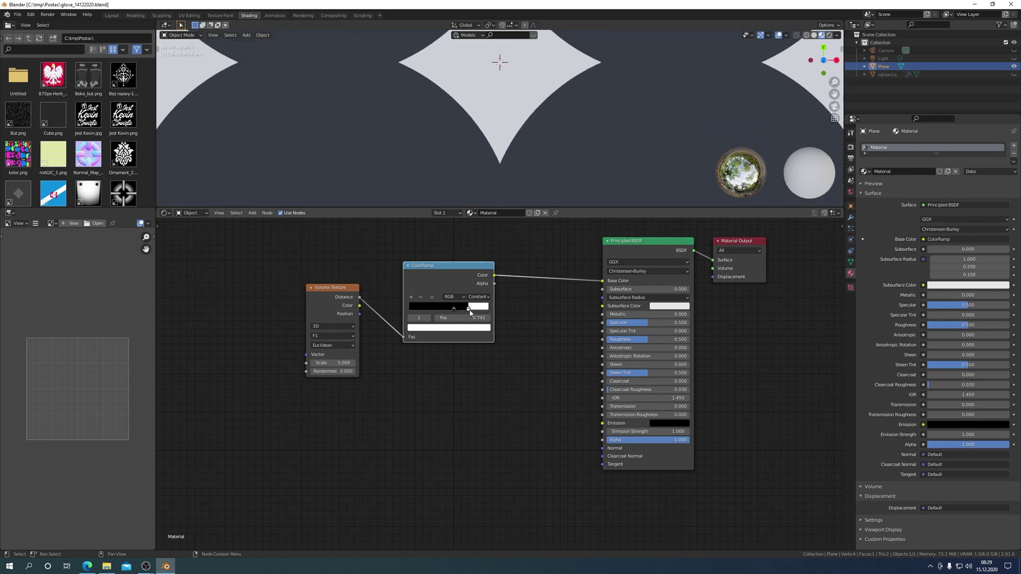
pyautogui.scroll(-5, 497, 203)
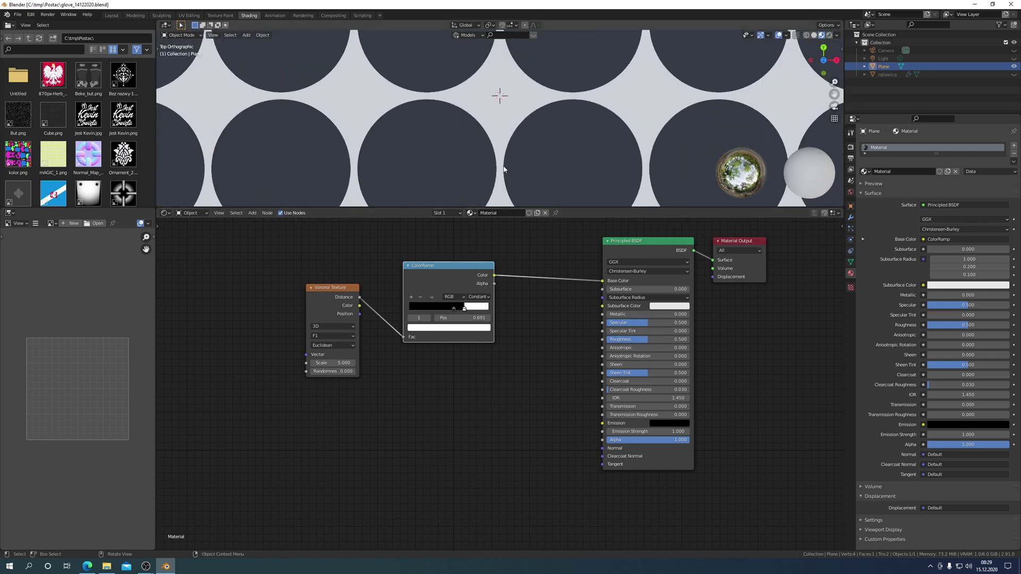
pyautogui.scroll(-3, 498, 202)
pyautogui.scroll(-2, 497, 203)
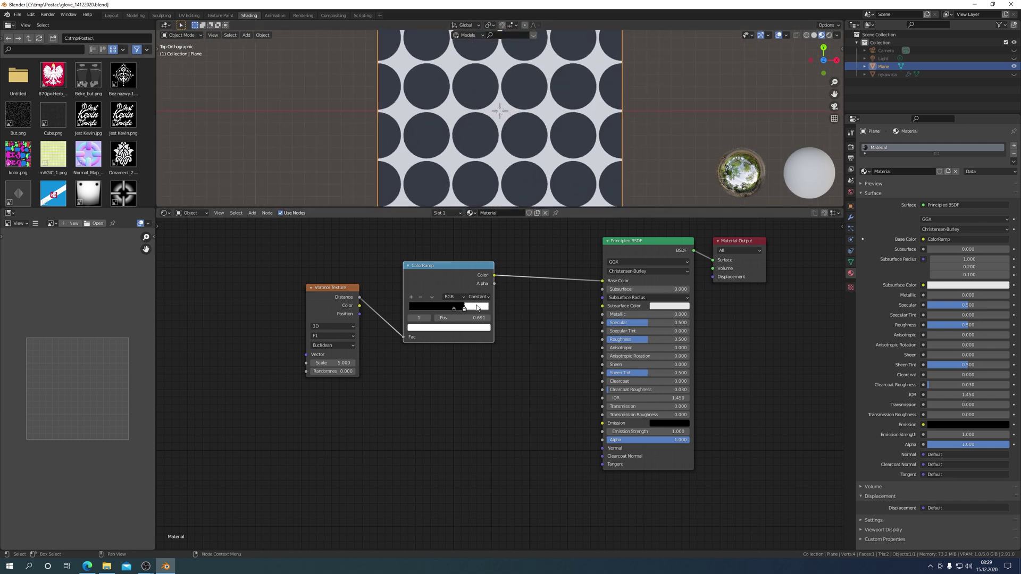
pyautogui.moveTo(464, 310)
pyautogui.mouseDown()
pyautogui.moveTo(481, 309)
pyautogui.moveTo(459, 310)
pyautogui.mouseUp()
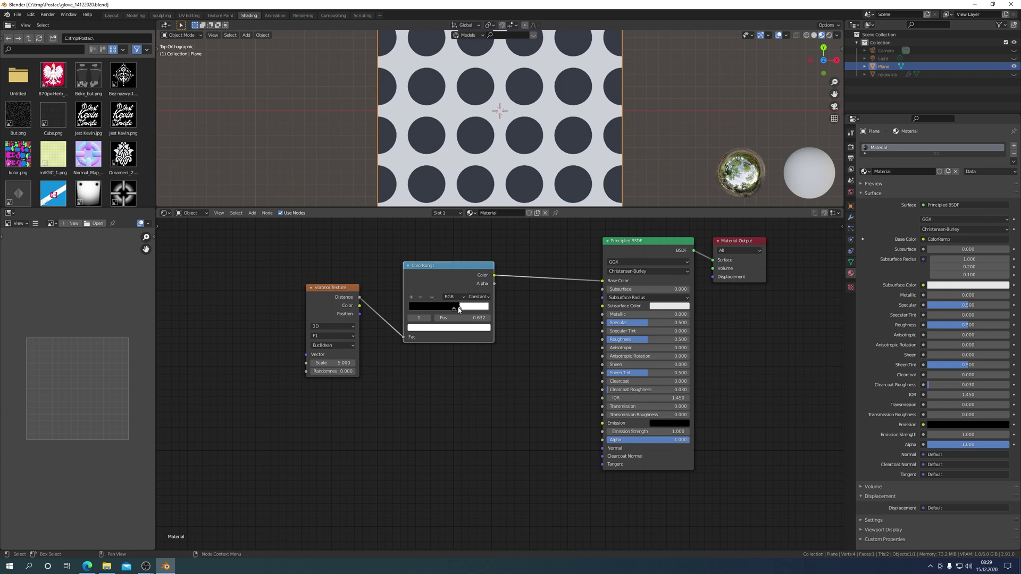
# Set the Voronoi Scale to 20 and slide the black ramp stop to 0.091.
pyautogui.click(344, 363)
pyautogui.write('20')
pyautogui.press('Return')
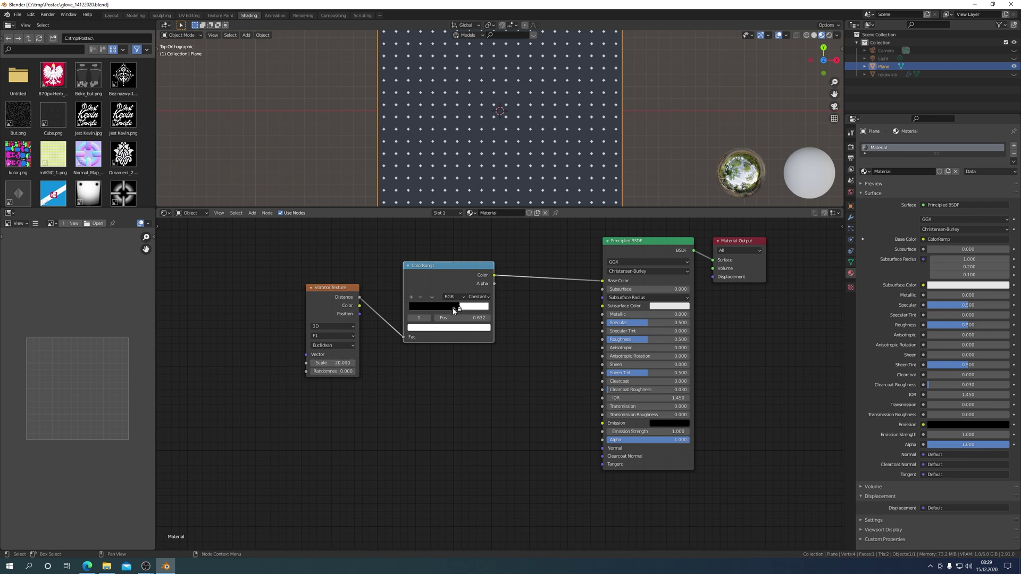
pyautogui.moveTo(452, 312); pyautogui.dragTo(414, 312)
# Move the white ramp stop to 0.305 and tidy the ColorRamp and Voronoi node layout.
pyautogui.press('g')
pyautogui.click(456, 310)
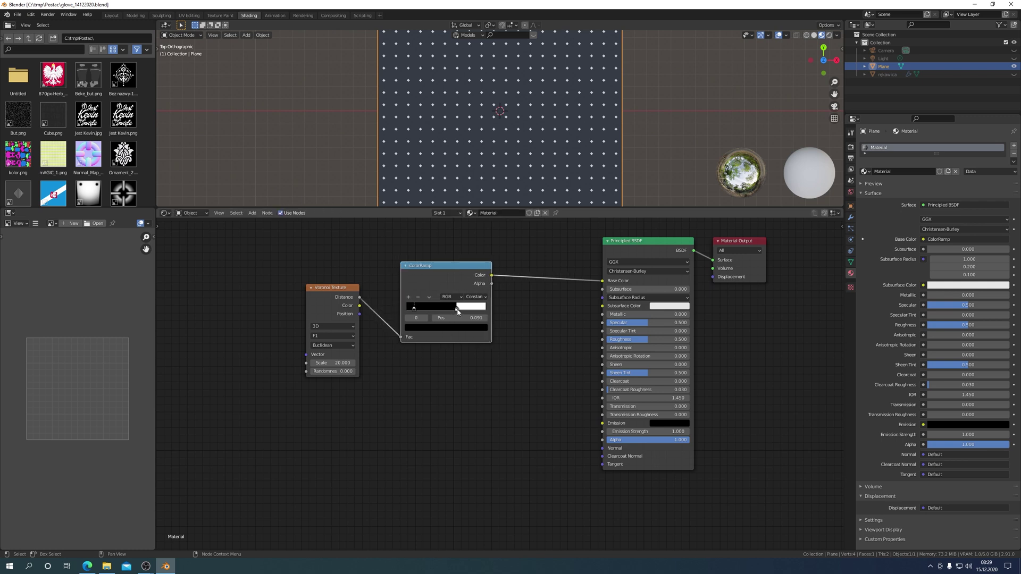
pyautogui.moveTo(456, 309); pyautogui.dragTo(433, 313)
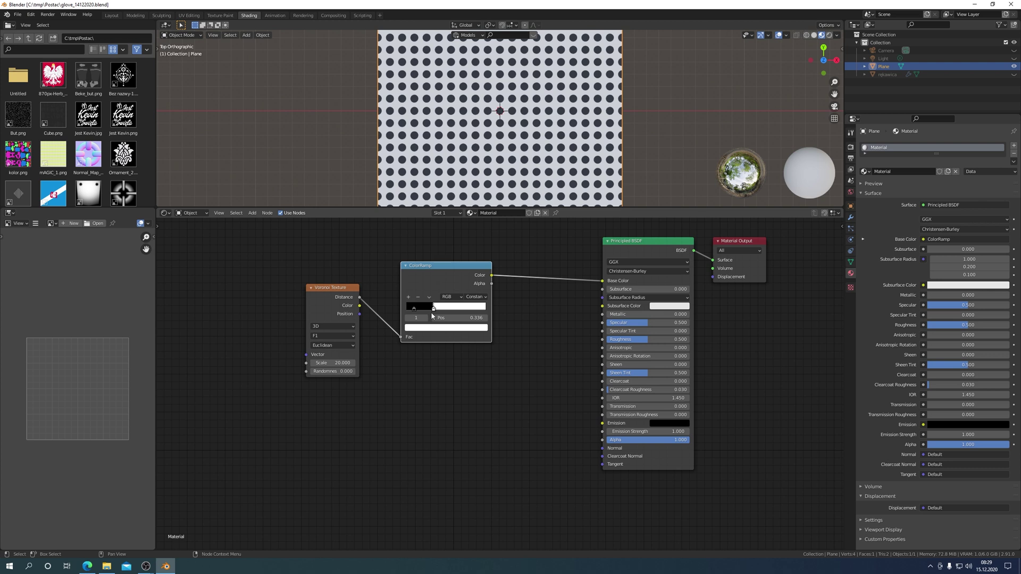
pyautogui.moveTo(432, 315); pyautogui.dragTo(429, 315)
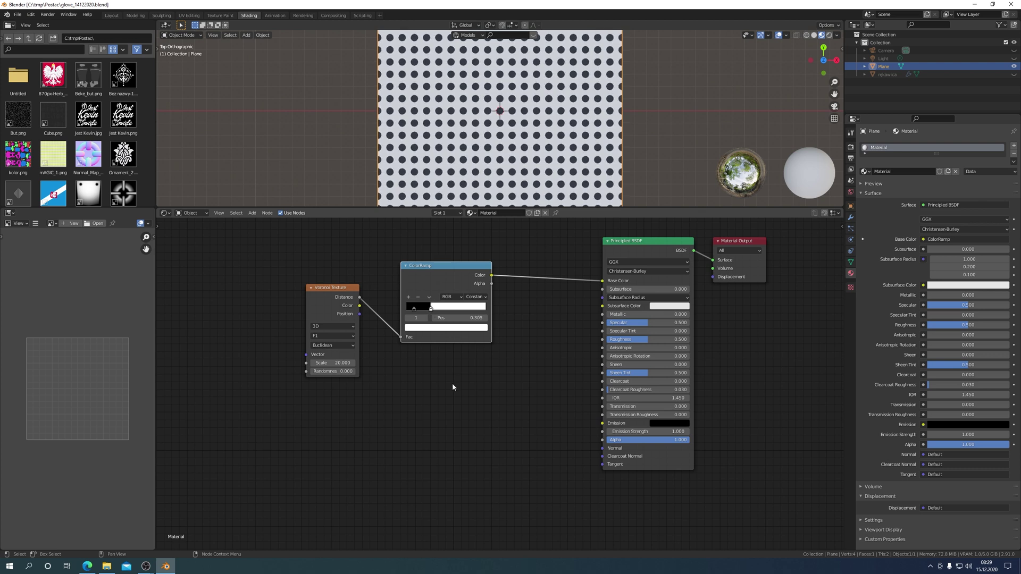
pyautogui.moveTo(440, 280); pyautogui.dragTo(500, 269)
pyautogui.moveTo(325, 302); pyautogui.dragTo(381, 315)
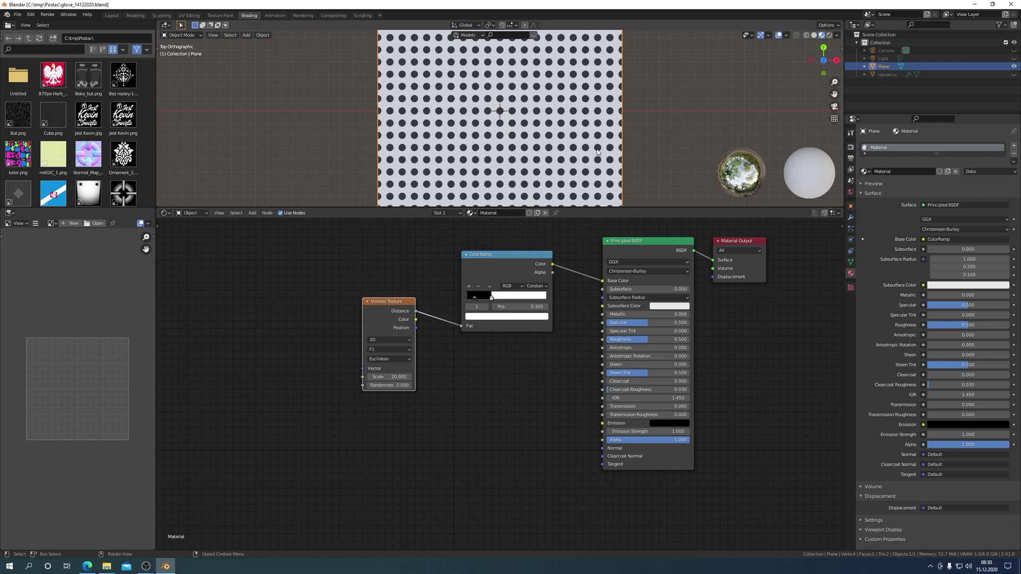
# Add a UV Map node left of the Voronoi texture, wired from UV output to Vector input.
pyautogui.click(250, 217)
pyautogui.moveTo(263, 234)
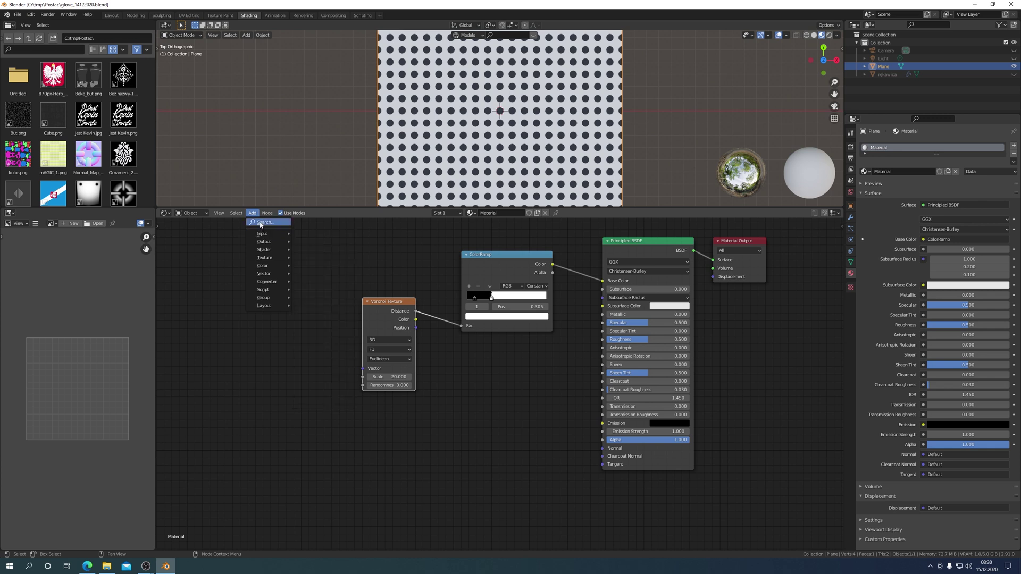
pyautogui.click(264, 222)
pyautogui.write('U')
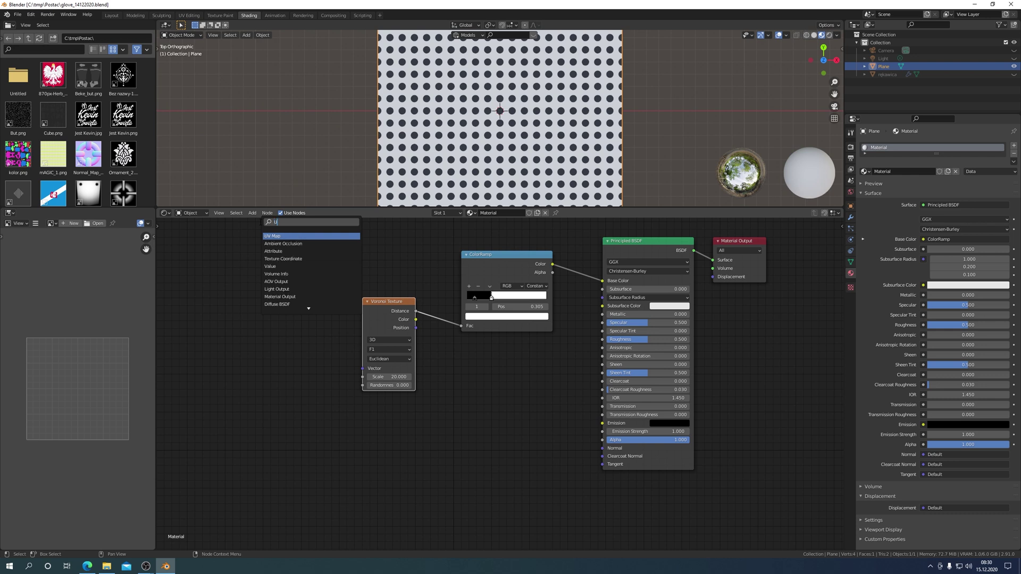
pyautogui.write('V')
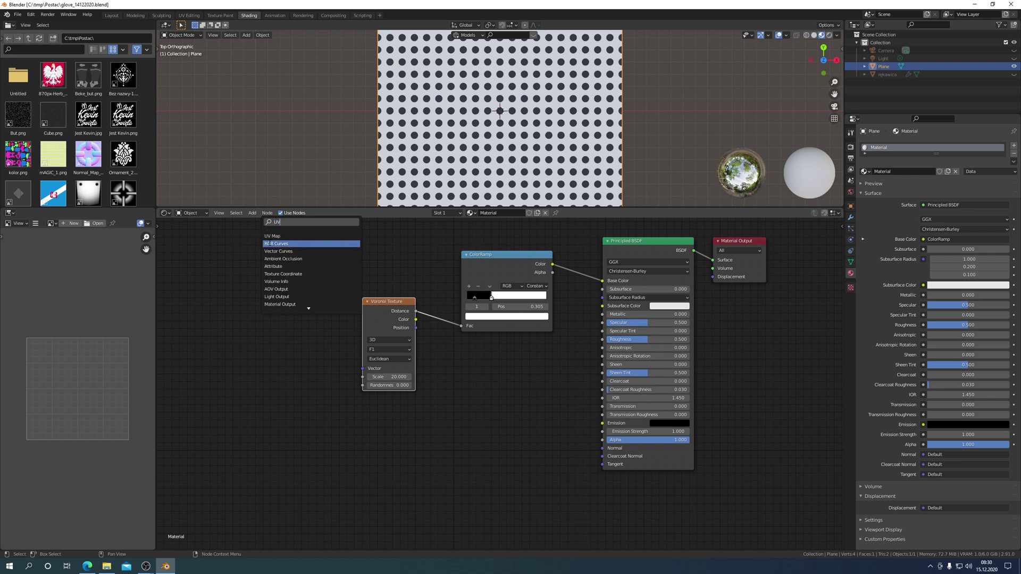
pyautogui.click(274, 237)
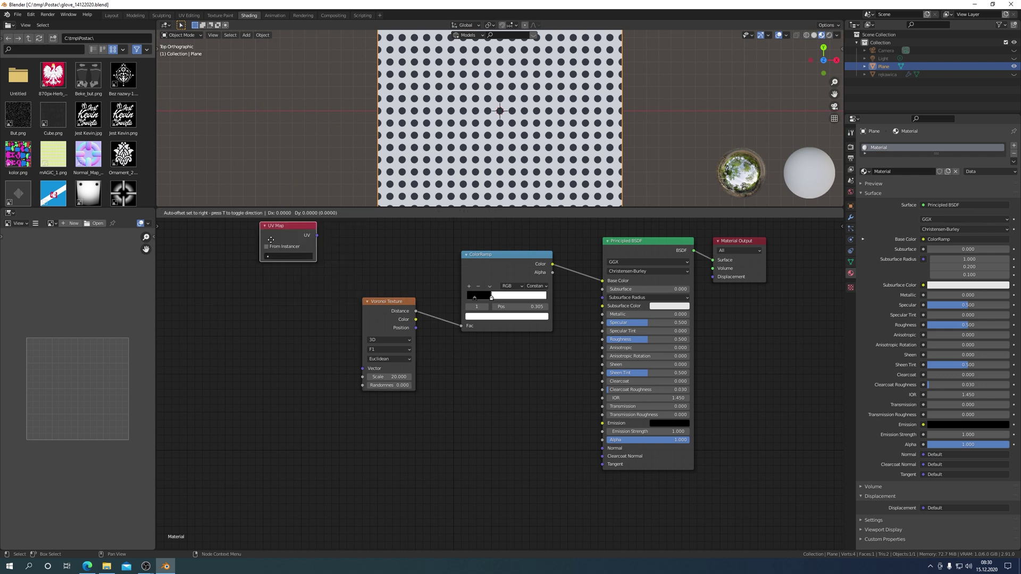
pyautogui.click(257, 290)
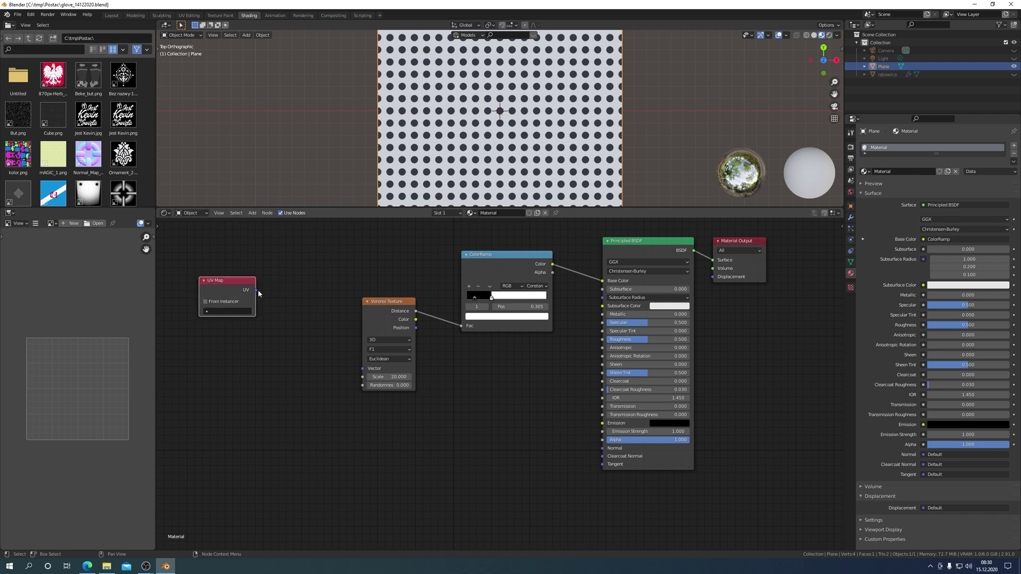
pyautogui.moveTo(257, 291); pyautogui.dragTo(364, 369)
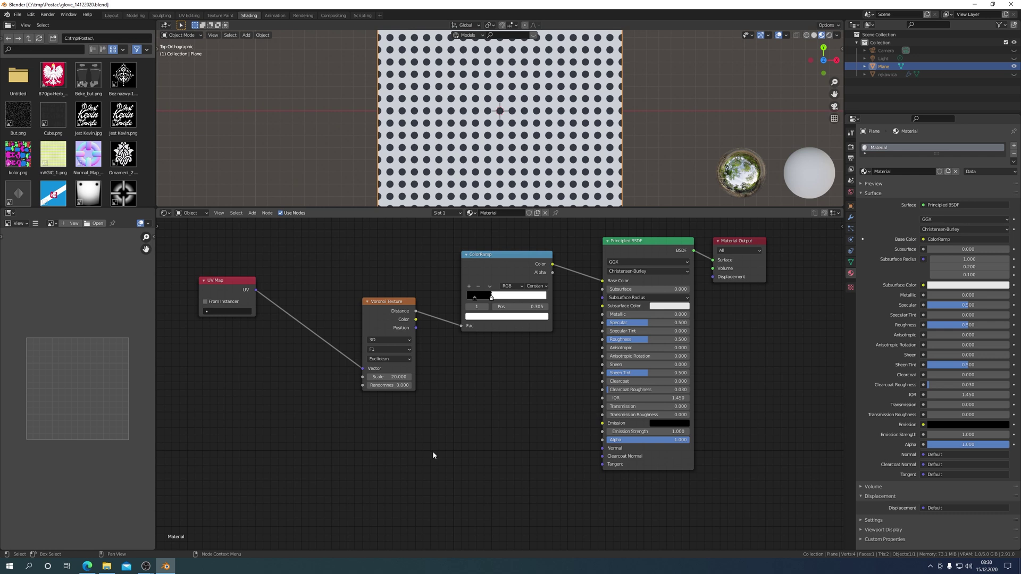
pyautogui.moveTo(215, 288); pyautogui.dragTo(186, 300)
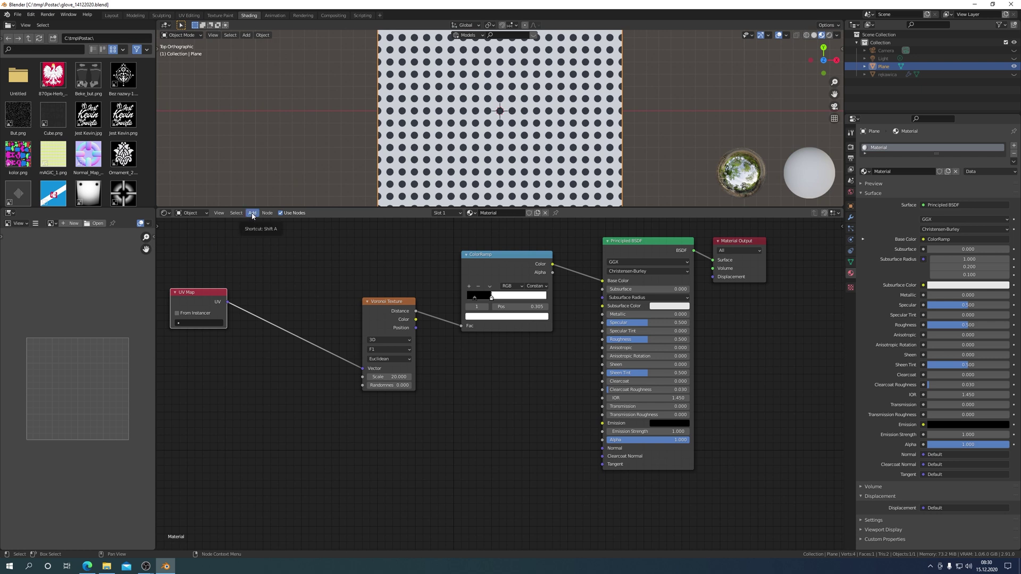
# Drop a Mapping node onto the UV Map–Voronoi link and move it slightly down.
pyautogui.click(252, 214)
pyautogui.click(260, 223)
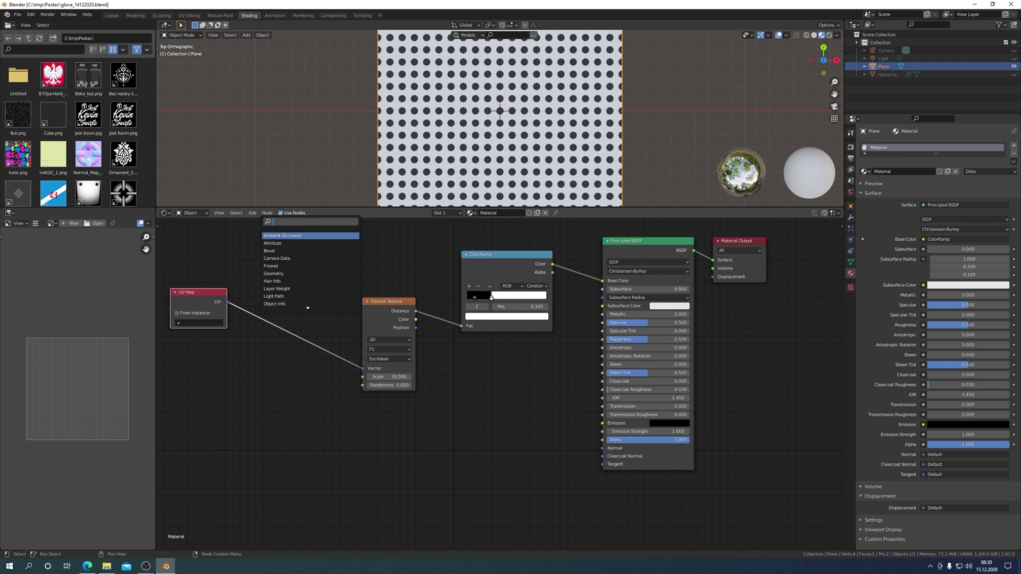
pyautogui.write('MAP')
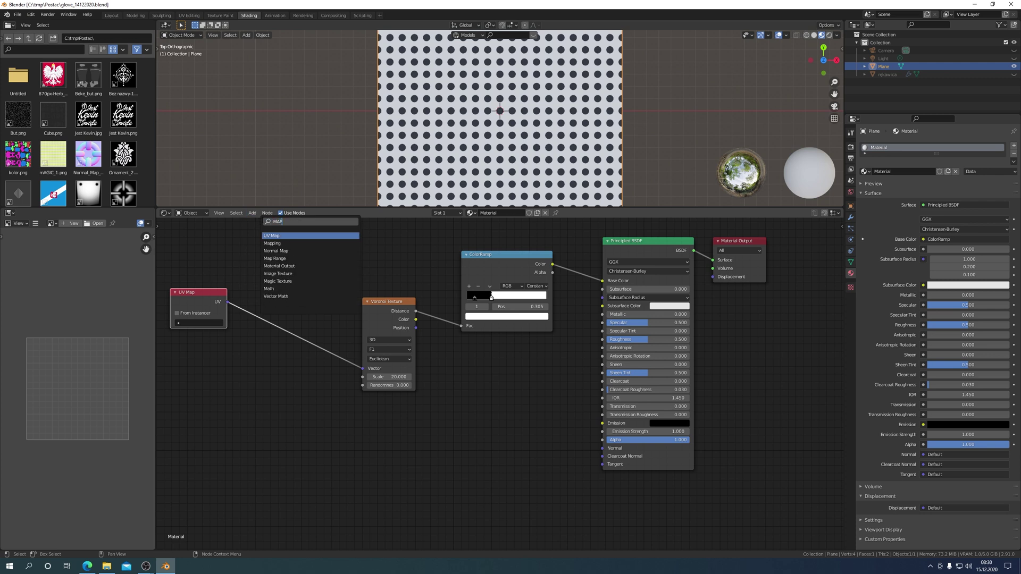
pyautogui.write('P')
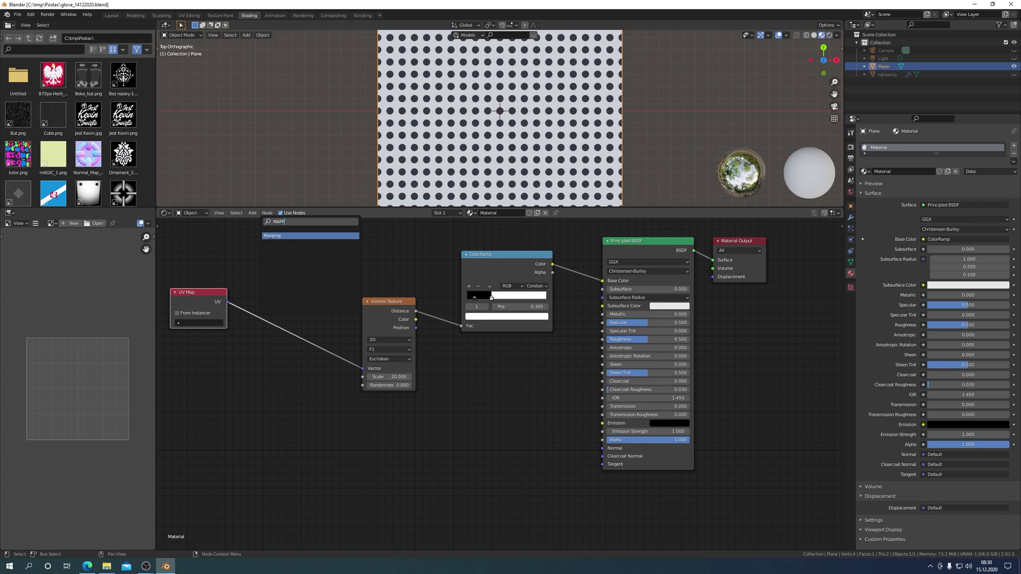
pyautogui.click(272, 237)
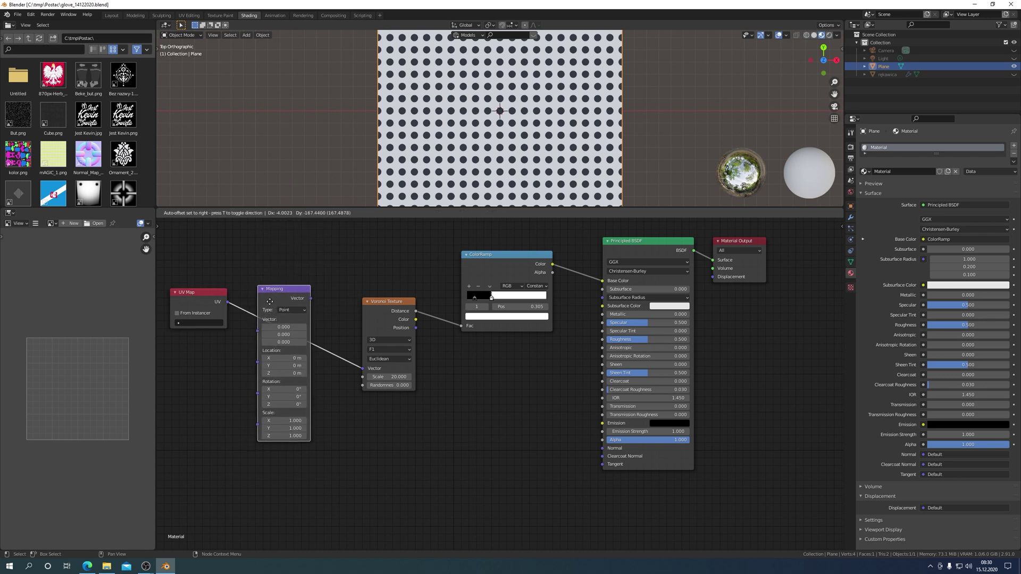
pyautogui.click(277, 286)
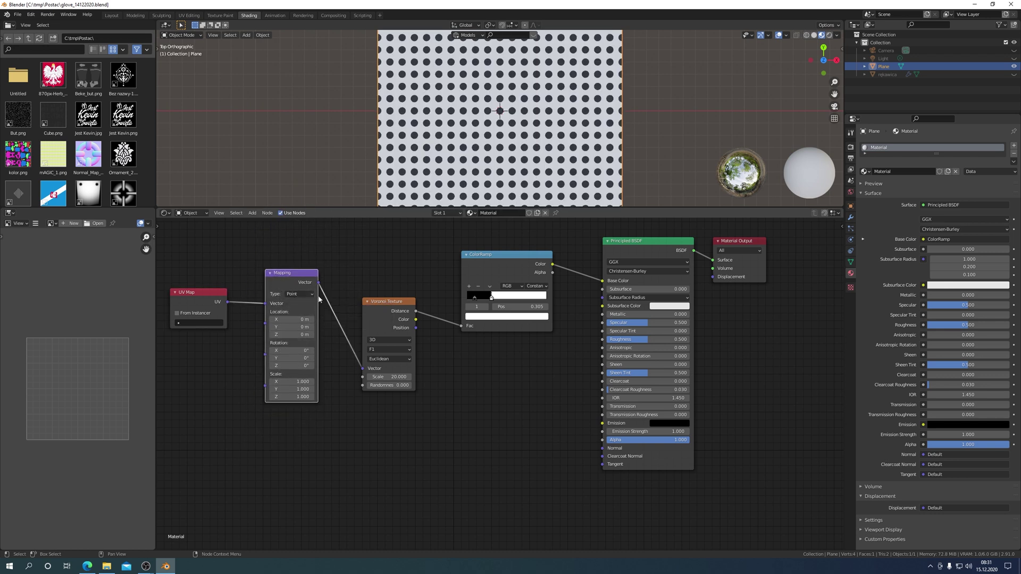
pyautogui.moveTo(282, 285); pyautogui.dragTo(283, 299)
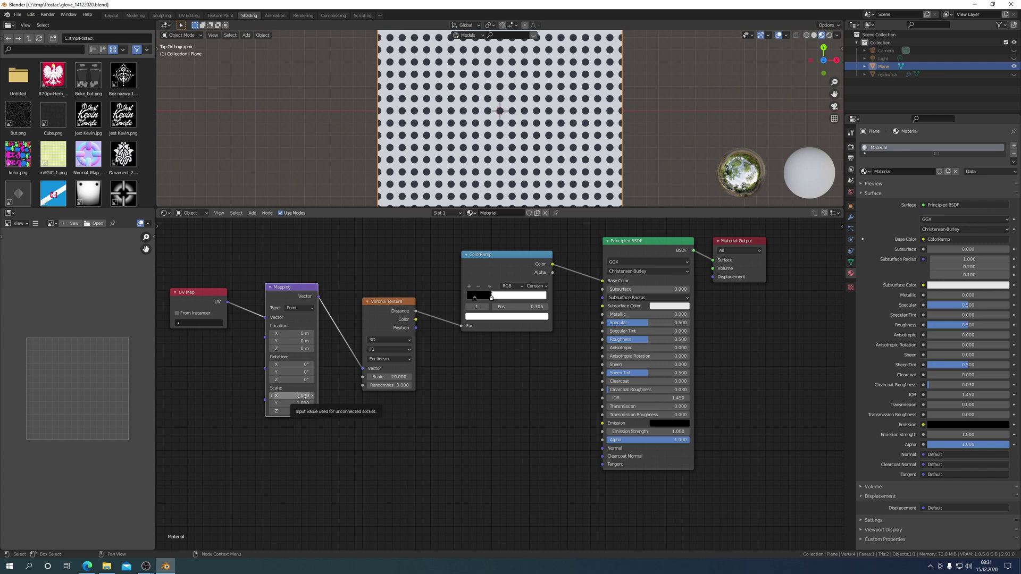
# Experiment with Mapping scale: X and Y at 0, then X at 2 and 7.5.
pyautogui.click(302, 395)
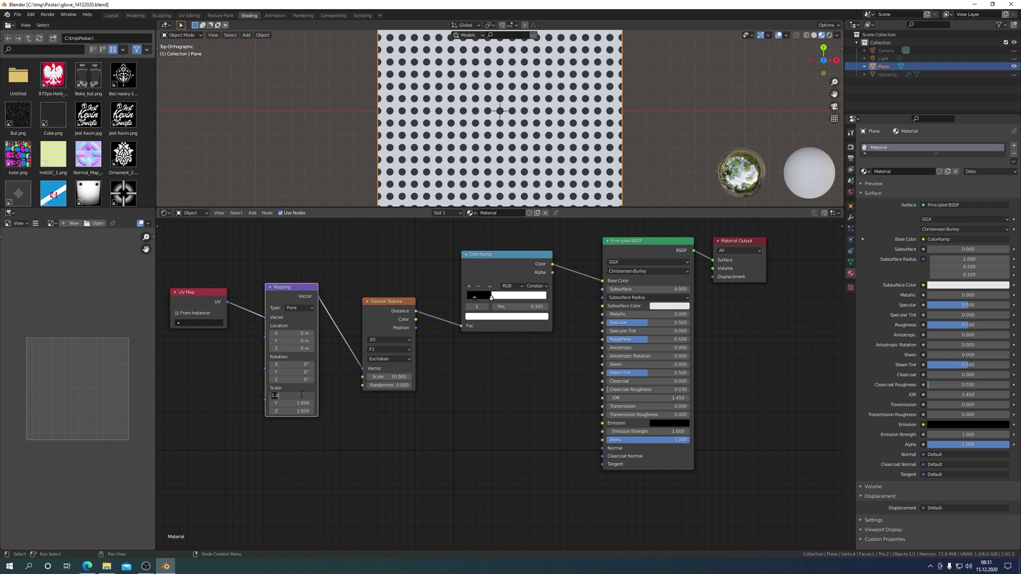
pyautogui.write('0')
pyautogui.press('Return')
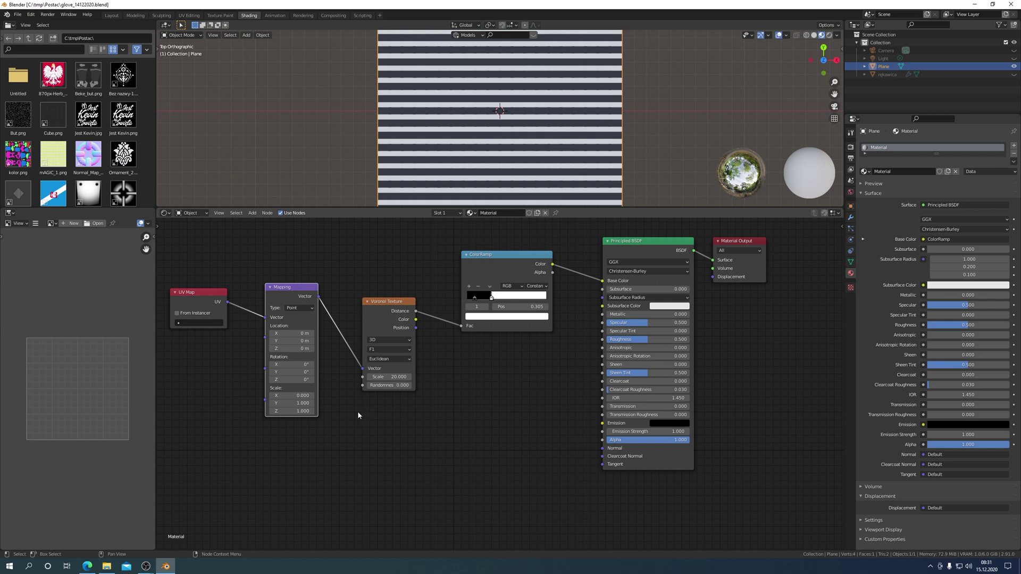
pyautogui.click(302, 403)
pyautogui.write('0')
pyautogui.press('Return')
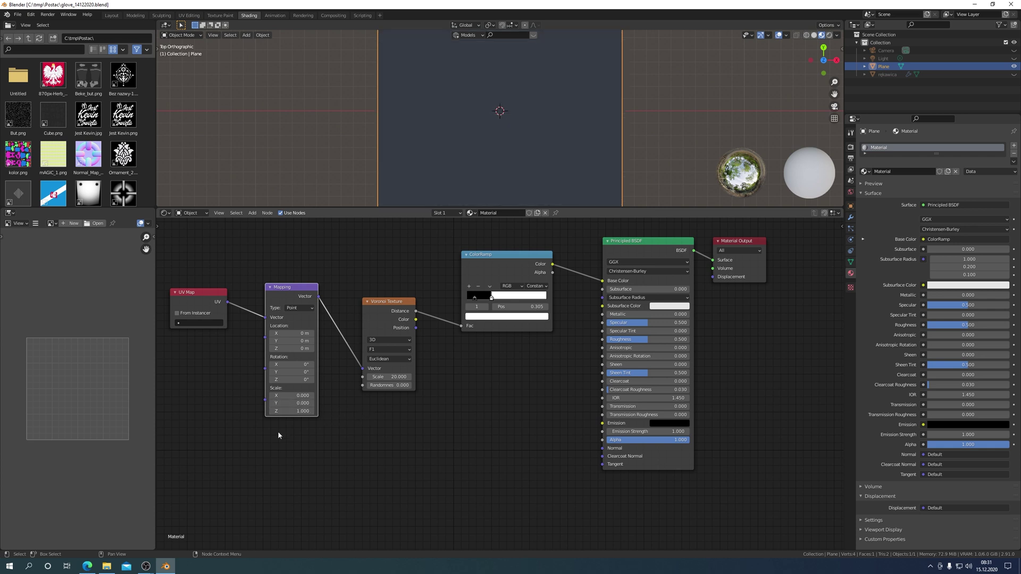
pyautogui.click(304, 396)
pyautogui.write('2')
pyautogui.press('Return')
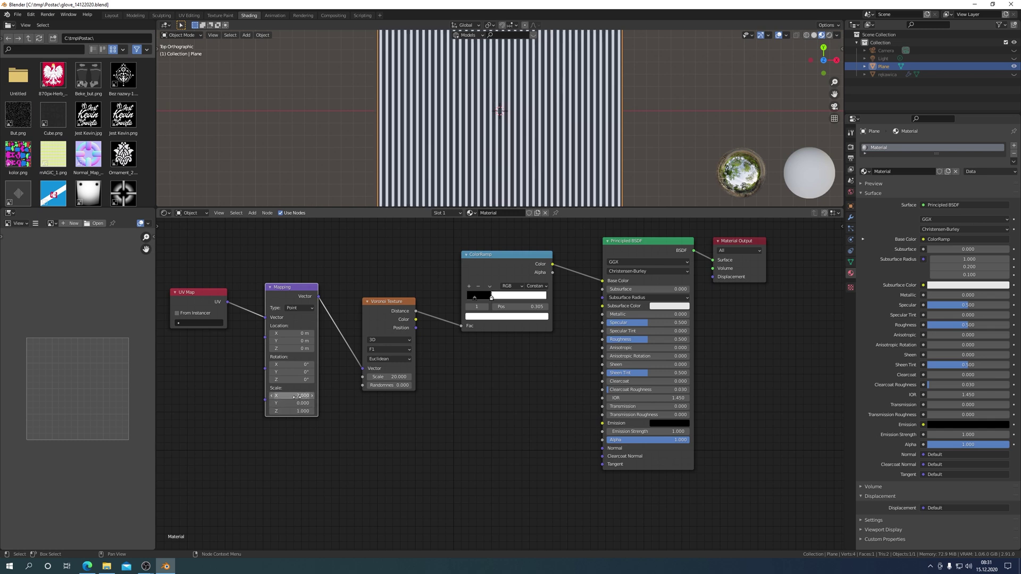
pyautogui.moveTo(292, 395); pyautogui.dragTo(346, 390)
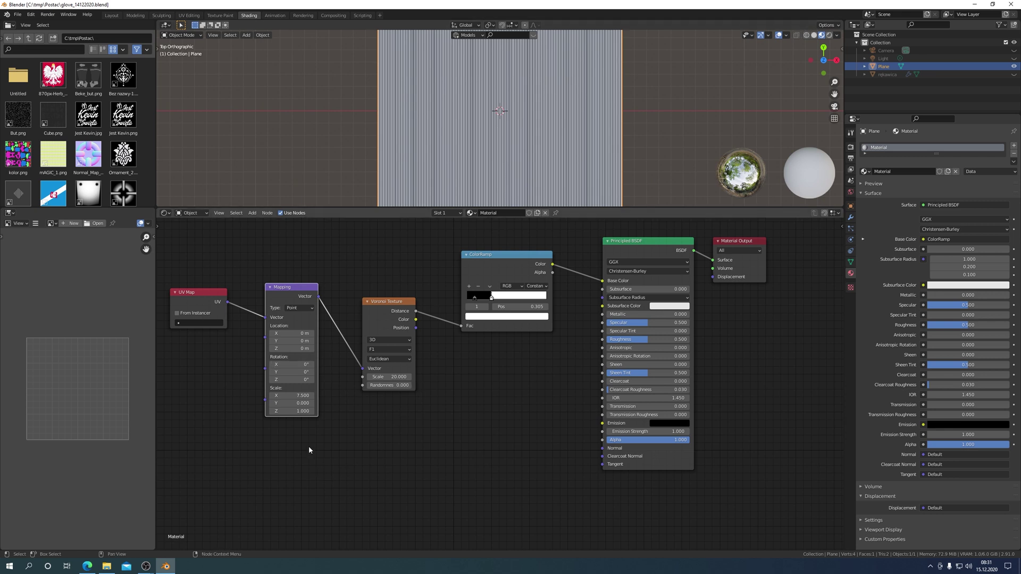
# Set the Mapping X and Y scale to 5 to bring back the dots.
pyautogui.click(299, 396)
pyautogui.write('5')
pyautogui.press('Return')
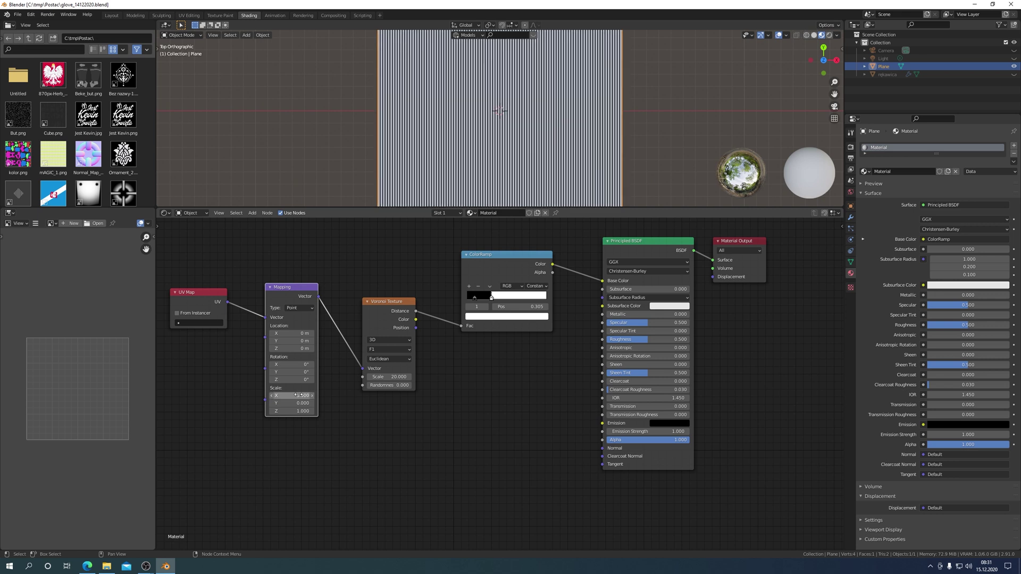
pyautogui.click(297, 402)
pyautogui.write('5')
pyautogui.press('Return')
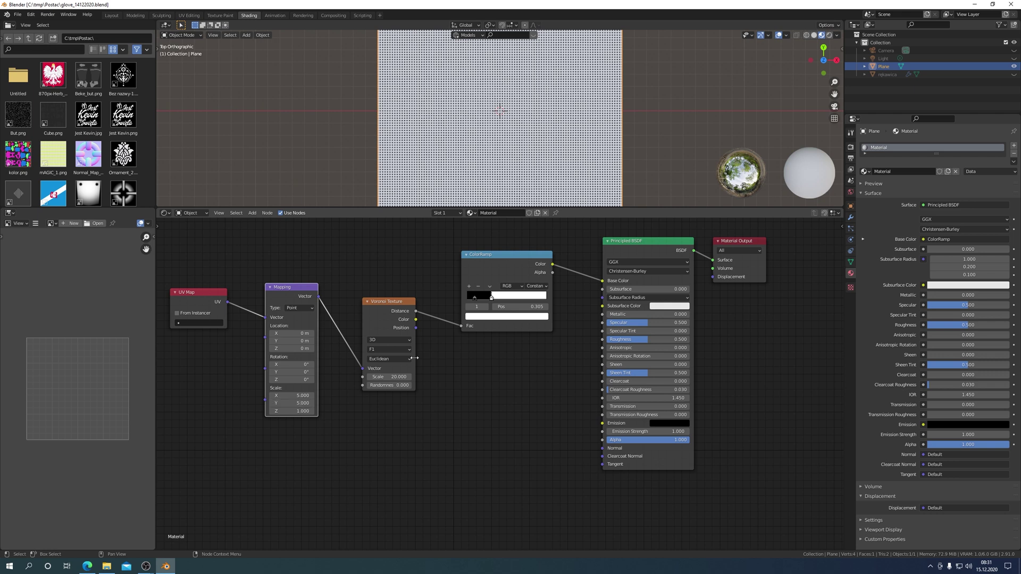
# Reset the Mapping X and Y scale back to 1.000, restoring the round-dot grid.
pyautogui.click(298, 395)
pyautogui.write('2')
pyautogui.press('Return')
pyautogui.click(302, 403)
pyautogui.write('1')
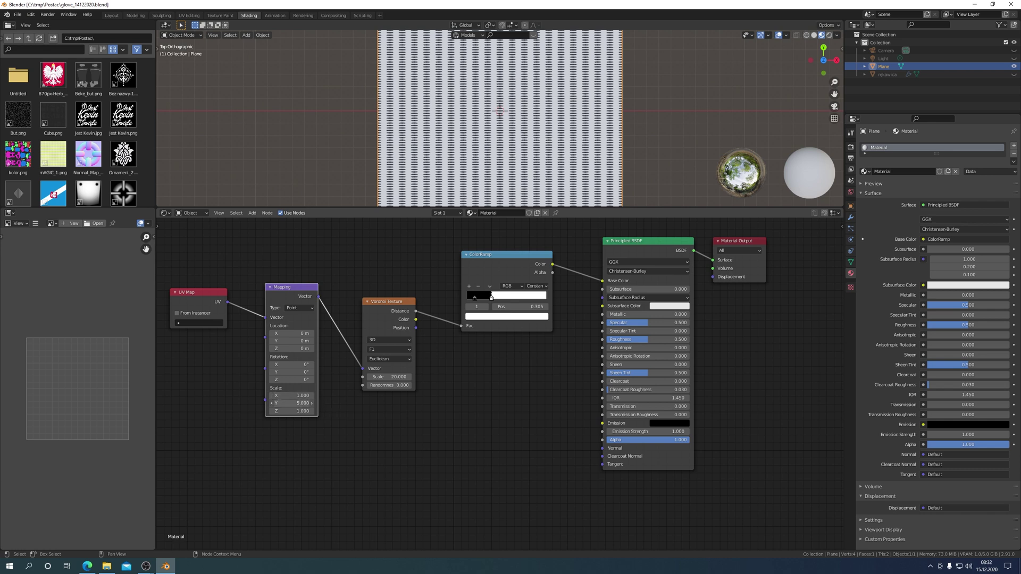
pyautogui.press('Return')
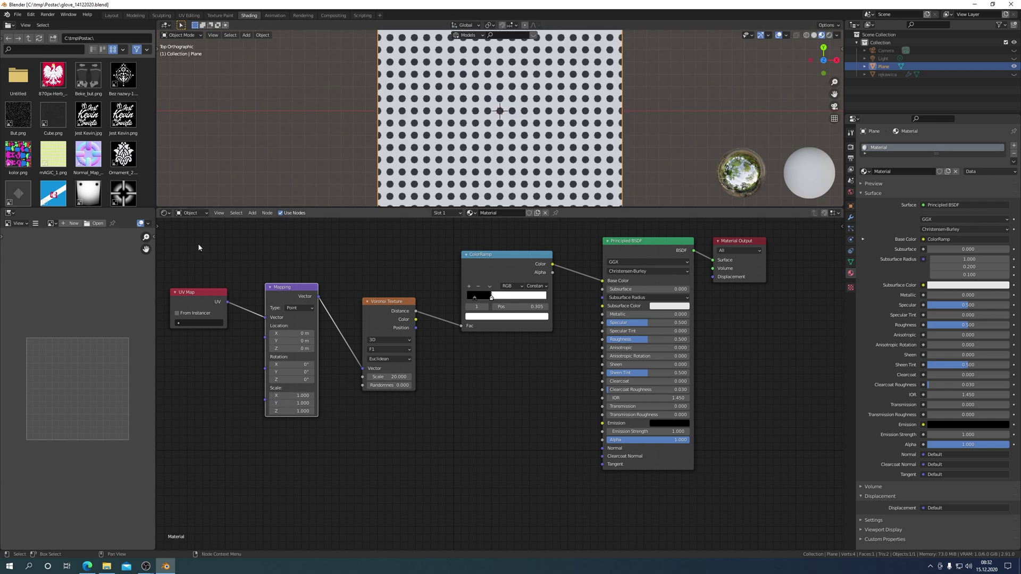
# Tidy the positions of the UV Map, Mapping and Voronoi Texture nodes.
pyautogui.moveTo(186, 301); pyautogui.dragTo(200, 302)
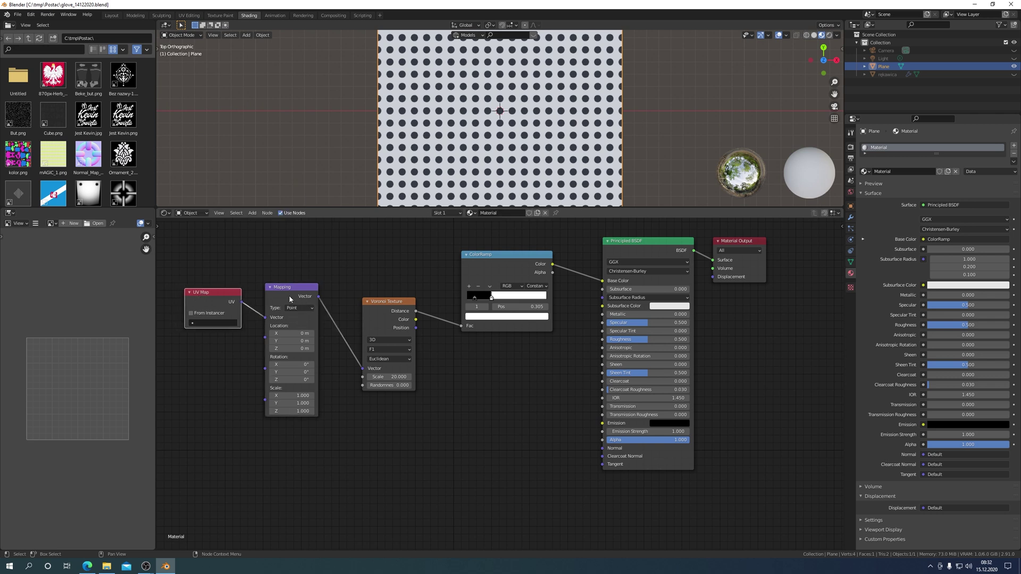
pyautogui.moveTo(290, 299); pyautogui.dragTo(304, 293)
pyautogui.moveTo(376, 314); pyautogui.dragTo(387, 295)
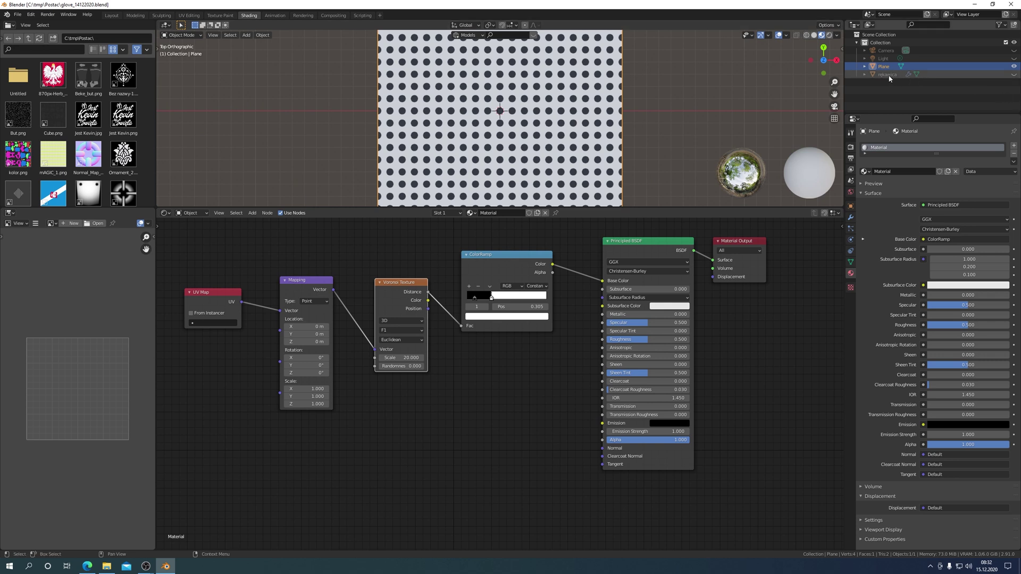
# Hide the Plane, show the rekawica glove in front view, and select it.
pyautogui.click(1014, 67)
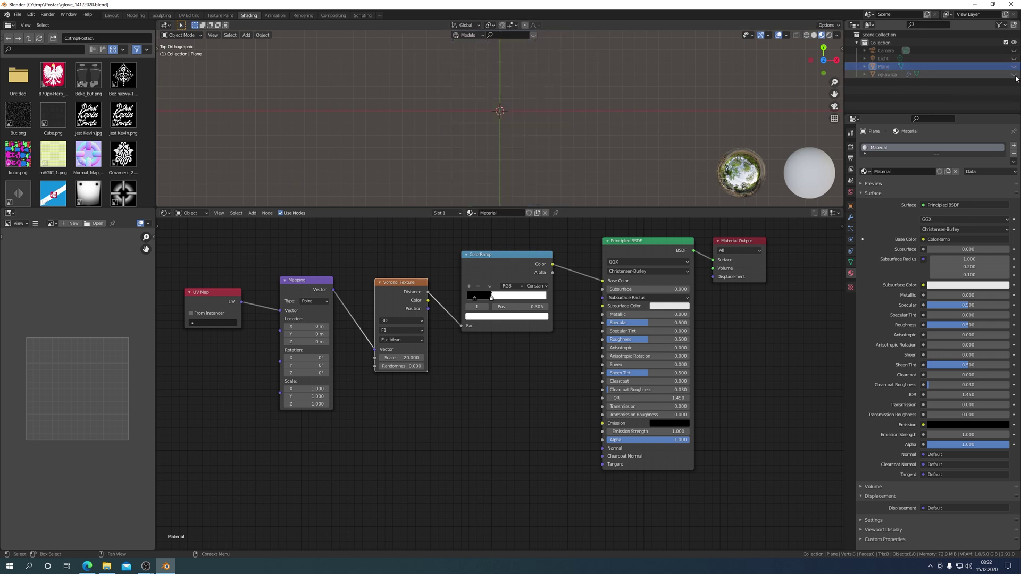
pyautogui.click(1014, 74)
pyautogui.press('KP_1')
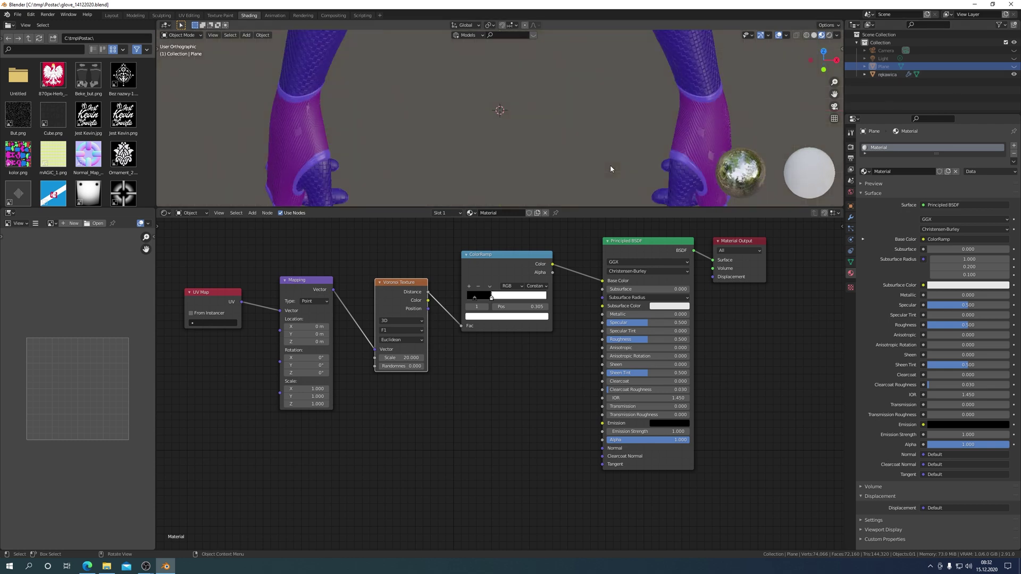
pyautogui.moveTo(647, 142); pyautogui.dragTo(588, 155, button='middle')
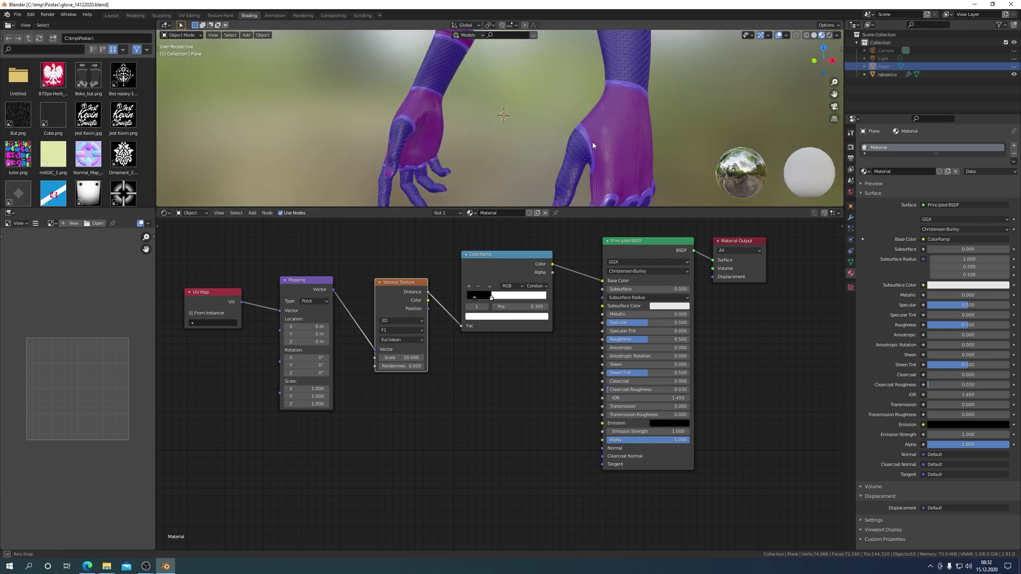
pyautogui.scroll(3, 595, 154)
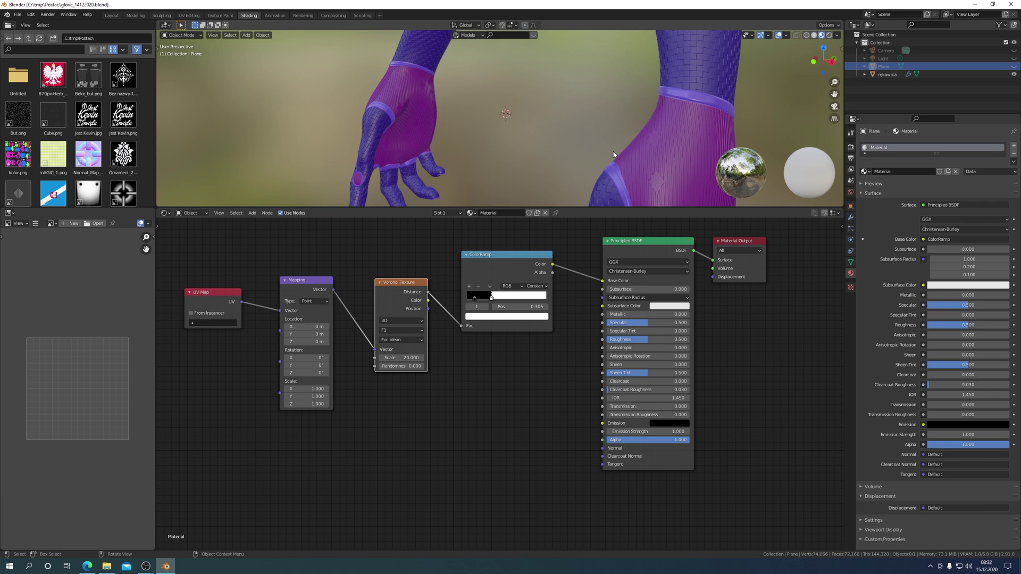
pyautogui.scroll(-2, 614, 156)
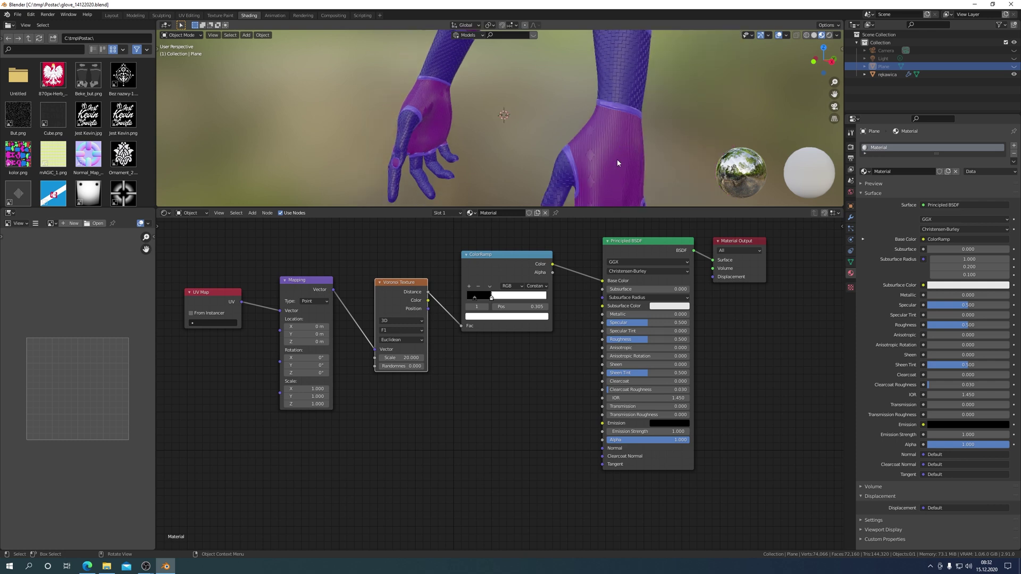
pyautogui.click(618, 159)
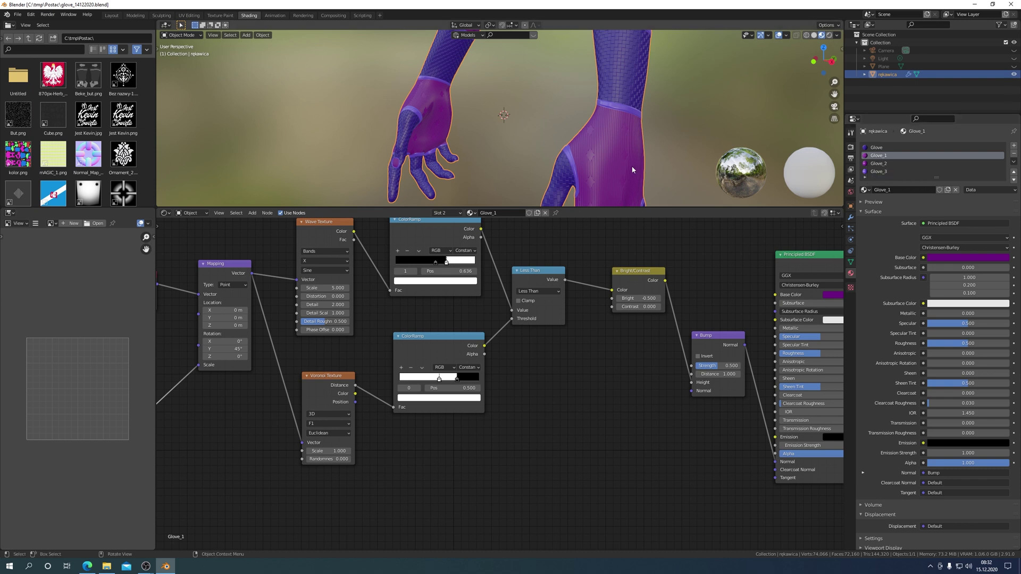
# In Edit Mode, select the Glove_1 faces and add a fifth empty material slot.
pyautogui.hotkey('ctrl', 'Tab')
pyautogui.click(634, 125)
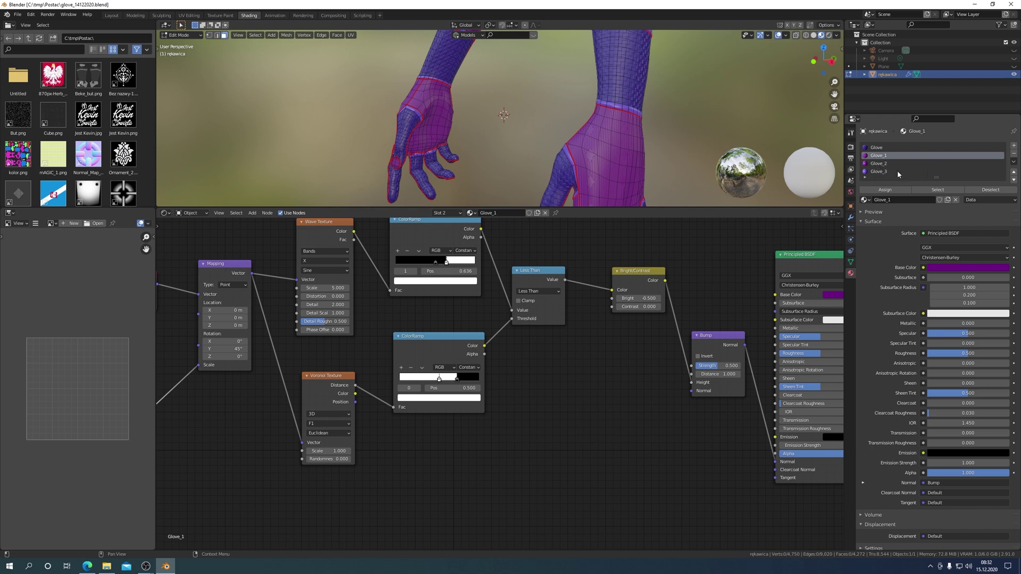
pyautogui.click(937, 190)
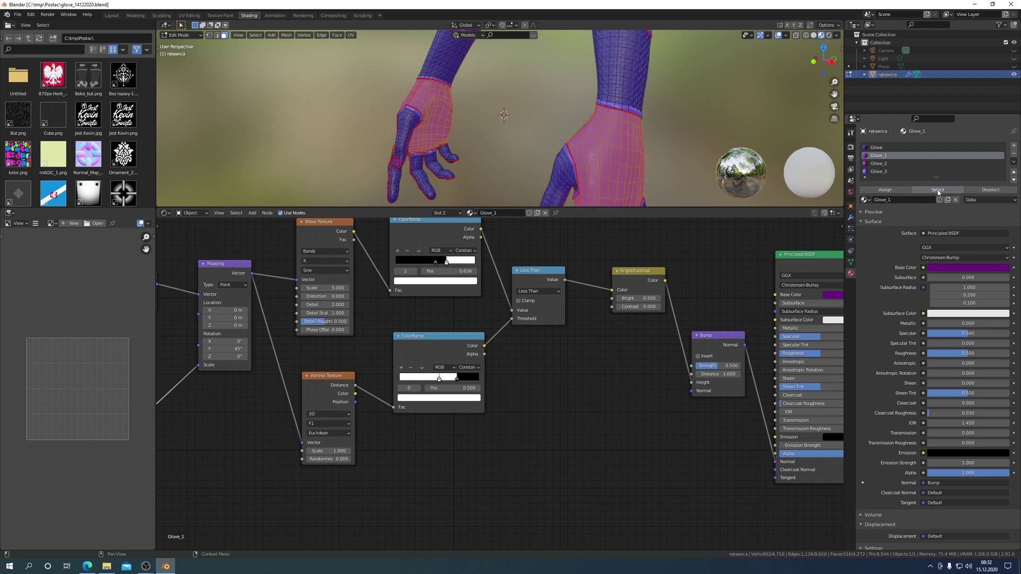
pyautogui.click(1014, 147)
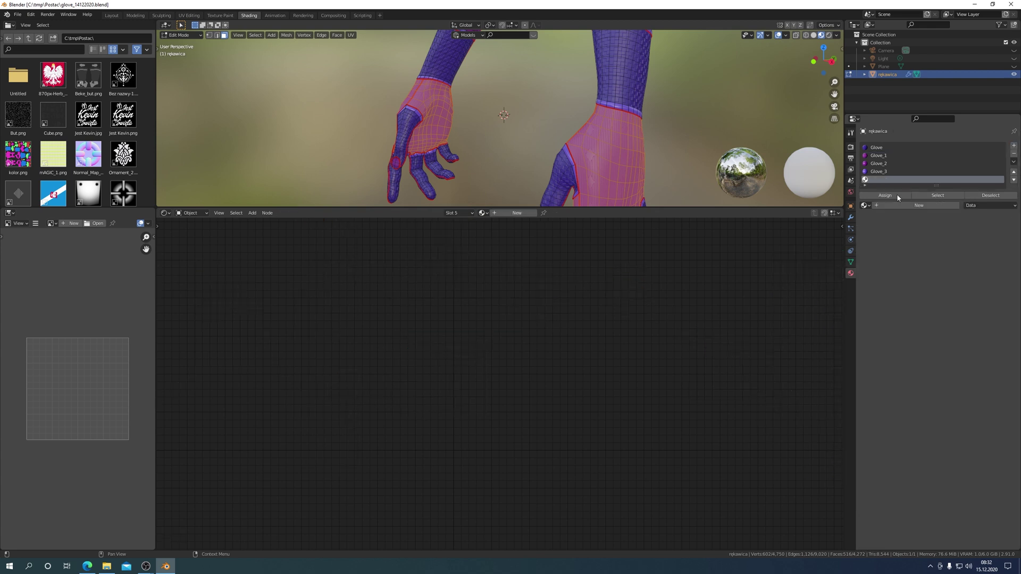
# Load the existing 'Material' dot pattern into the new slot and assign it to the hands.
pyautogui.click(866, 205)
pyautogui.click(876, 248)
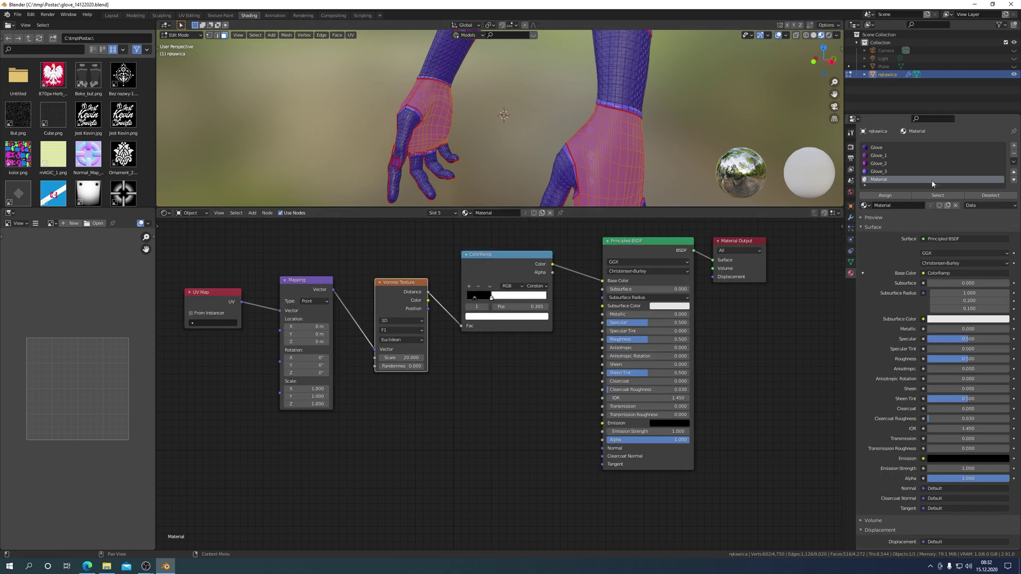
pyautogui.click(885, 195)
pyautogui.click(885, 195)
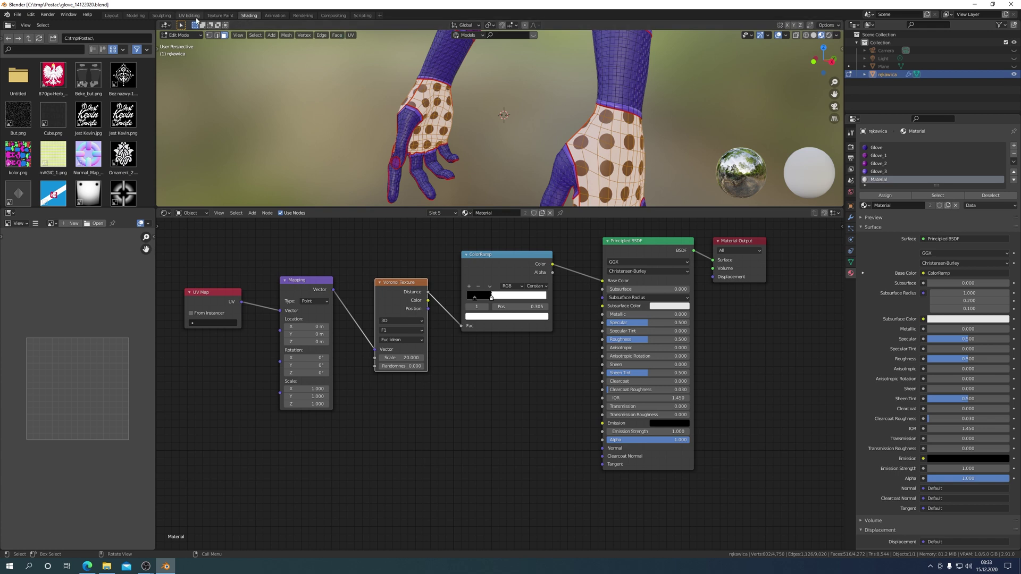
pyautogui.click(188, 15)
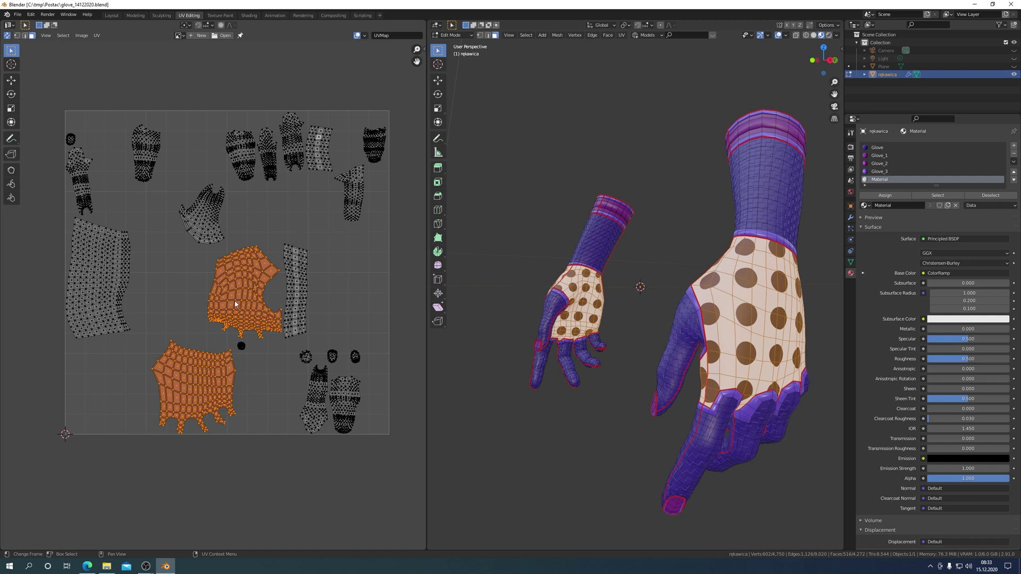
pyautogui.click(249, 15)
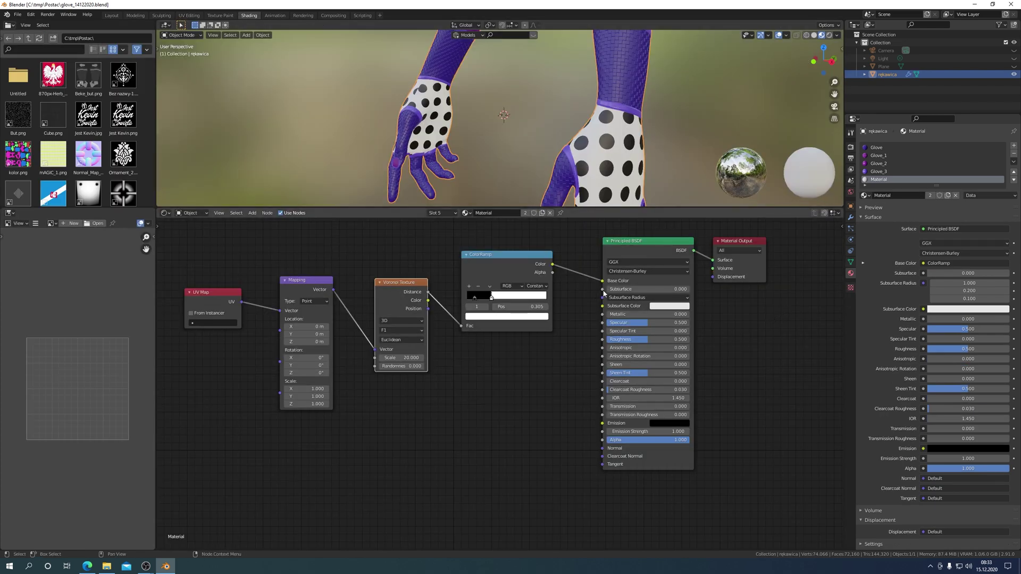
# Route the ColorRamp into Normal through an inverted Bump node with strength 0.5.
pyautogui.moveTo(603, 282)
pyautogui.mouseDown()
pyautogui.moveTo(591, 450)
pyautogui.moveTo(603, 450)
pyautogui.mouseUp()
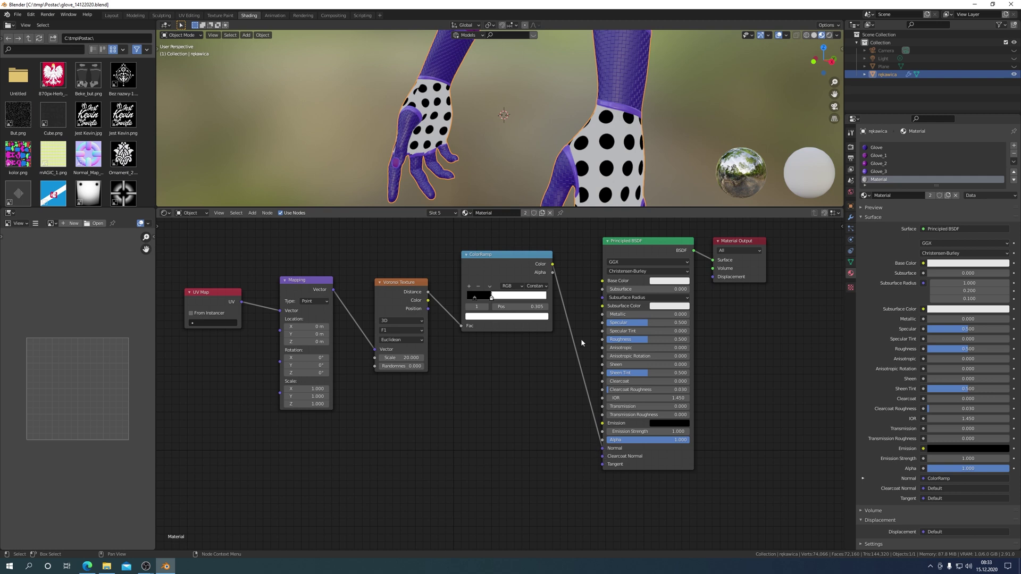
pyautogui.click(251, 213)
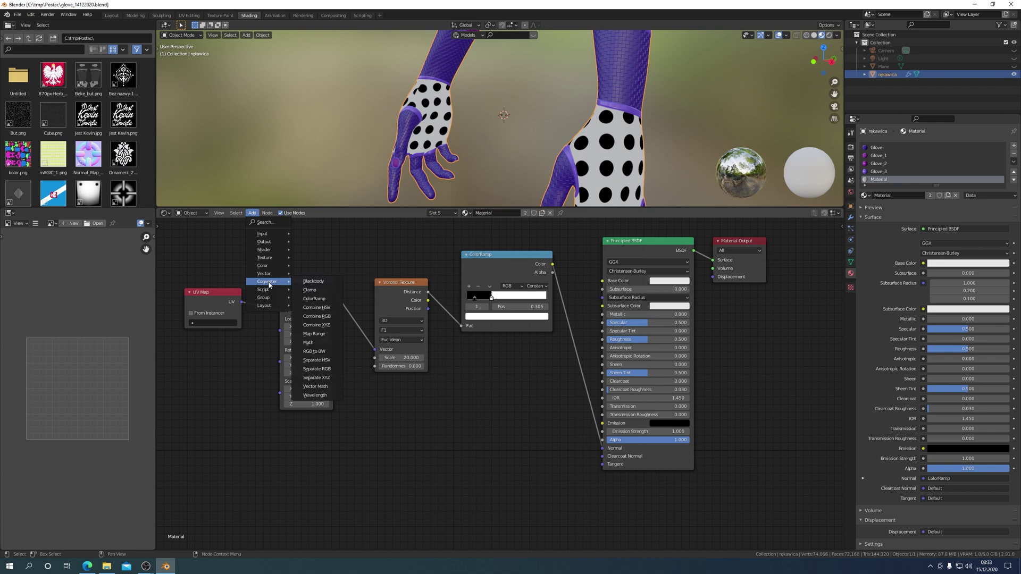
pyautogui.moveTo(264, 274)
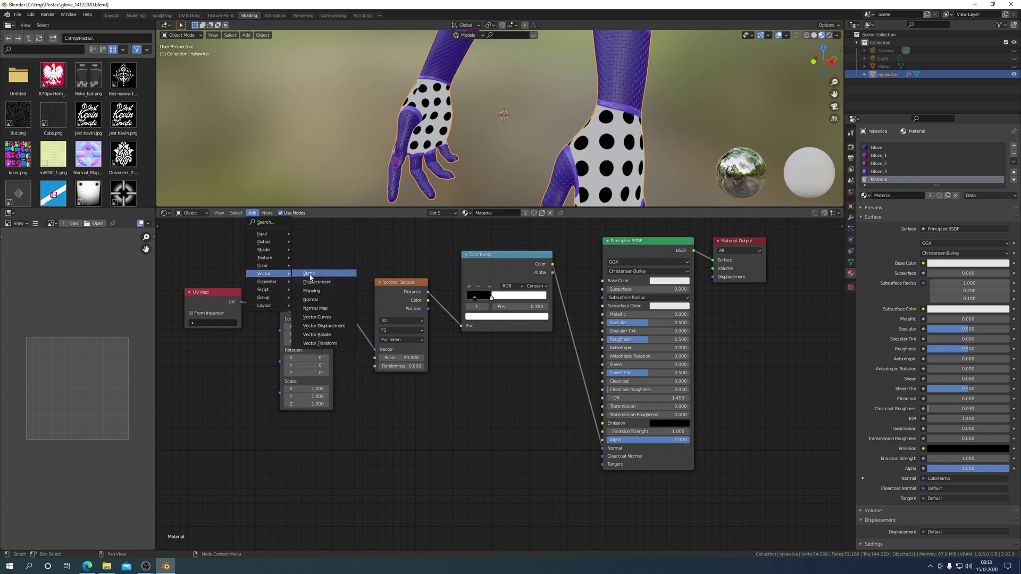
pyautogui.click(309, 274)
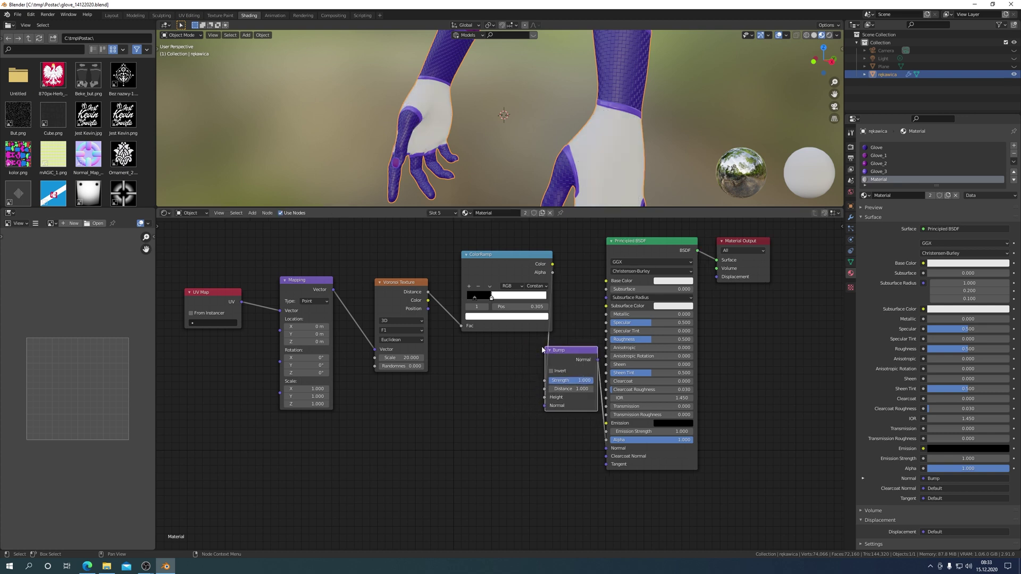
pyautogui.click(583, 347)
pyautogui.click(622, 381)
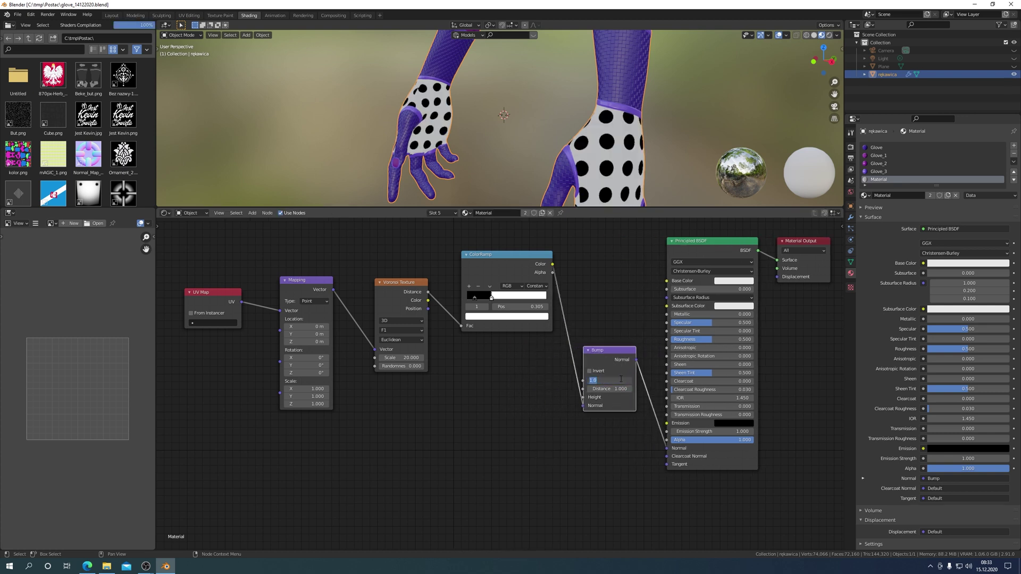
pyautogui.write('0')
pyautogui.write('.5')
pyautogui.press('Return')
pyautogui.moveTo(584, 407); pyautogui.dragTo(583, 398)
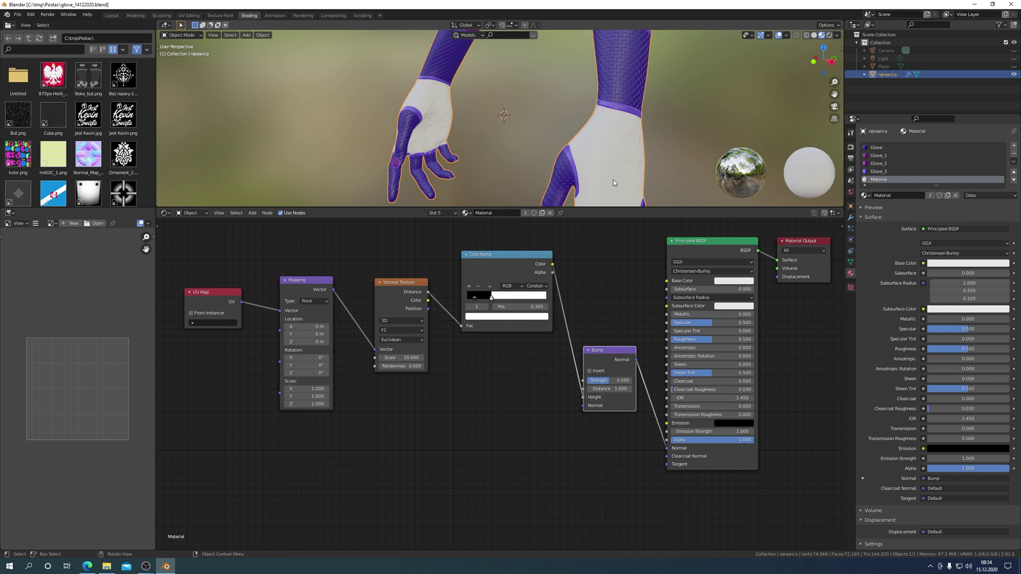
pyautogui.click(590, 371)
# Sample the glove's purple as Base Color, raising its value to 0.9 and saturation.
pyautogui.click(734, 282)
pyautogui.click(779, 249)
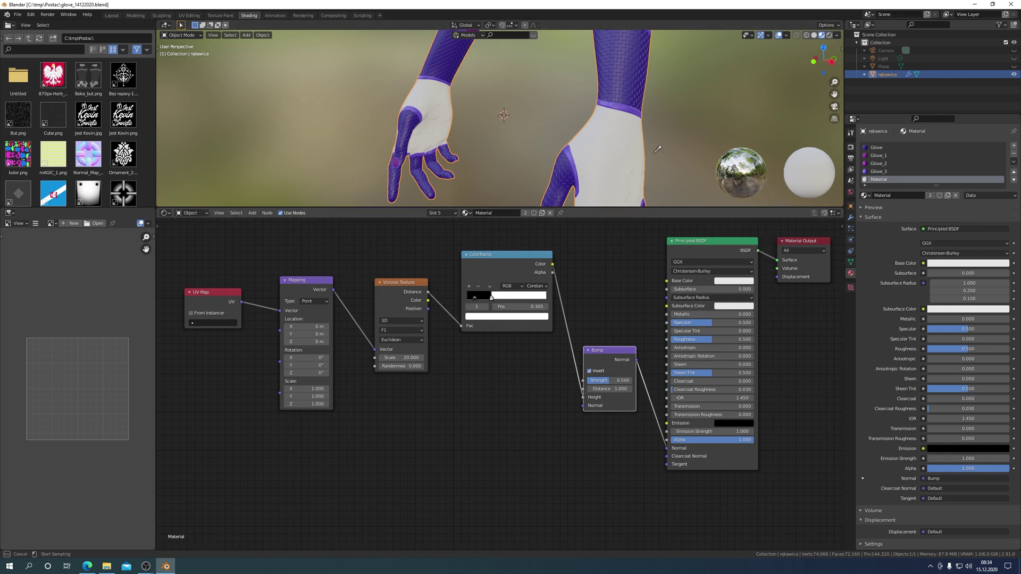
pyautogui.click(623, 80)
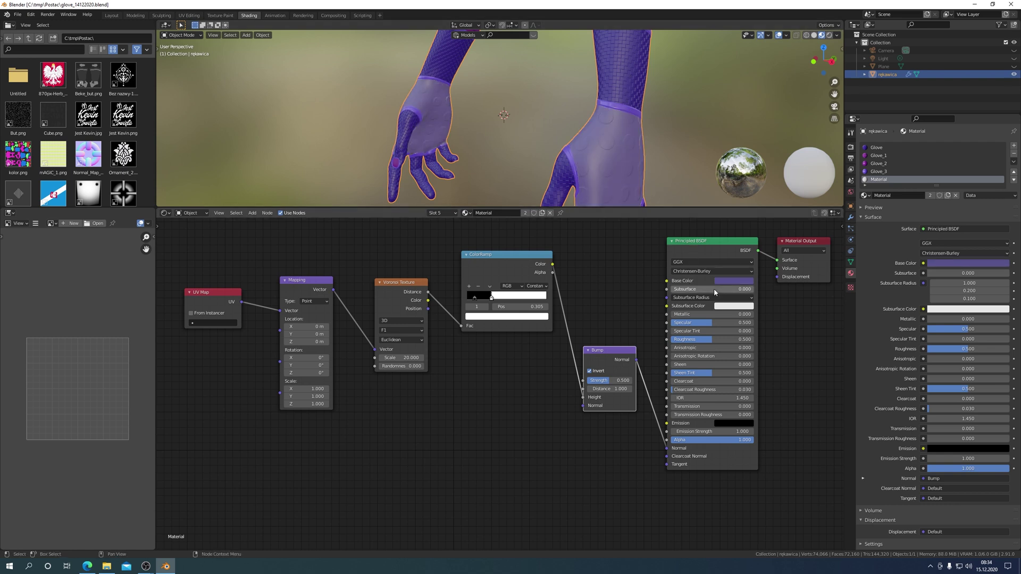
pyautogui.click(733, 280)
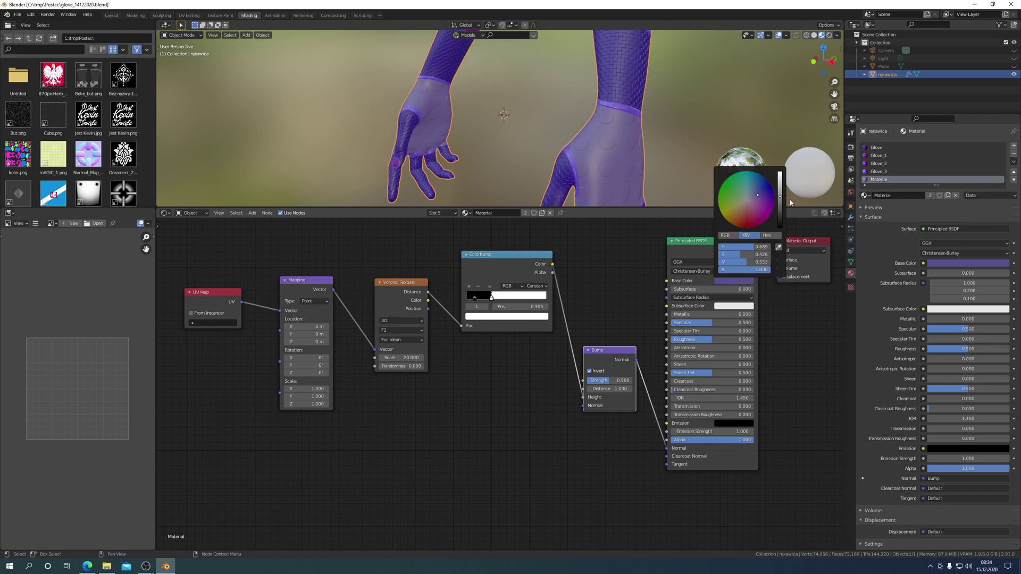
pyautogui.click(759, 261)
pyautogui.write('0.5')
pyautogui.press('BackSpace')
pyautogui.press('Return')
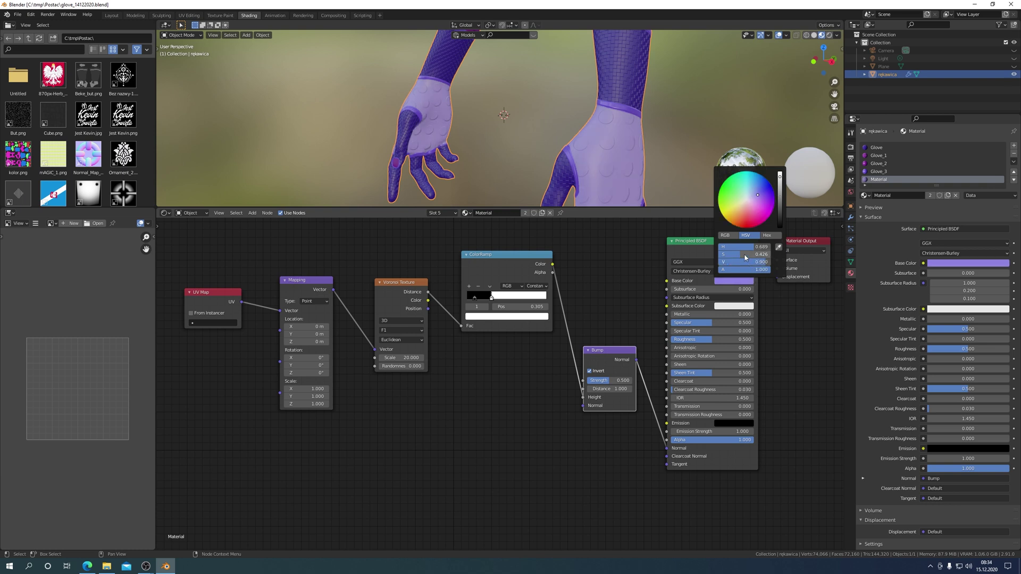
pyautogui.moveTo(736, 257)
pyautogui.mouseDown()
pyautogui.moveTo(769, 247)
pyautogui.moveTo(758, 247)
pyautogui.mouseUp()
# Set the base colour hue to 0.8 and Metallic to 0.400.
pyautogui.click(758, 247)
pyautogui.write('0')
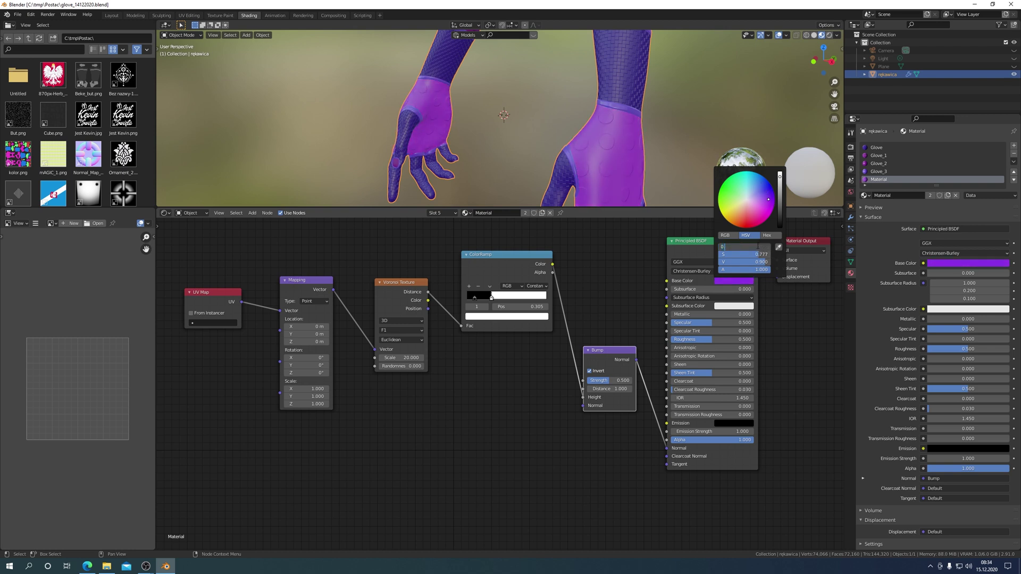
pyautogui.press('Return')
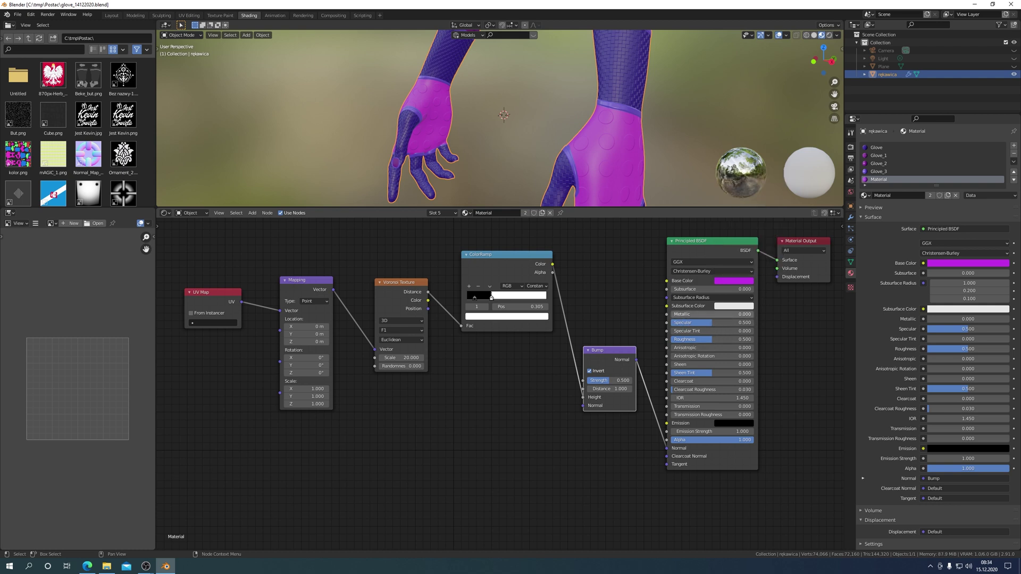
pyautogui.moveTo(685, 317)
pyautogui.mouseDown()
pyautogui.moveTo(709, 315)
pyautogui.moveTo(687, 341)
pyautogui.mouseUp()
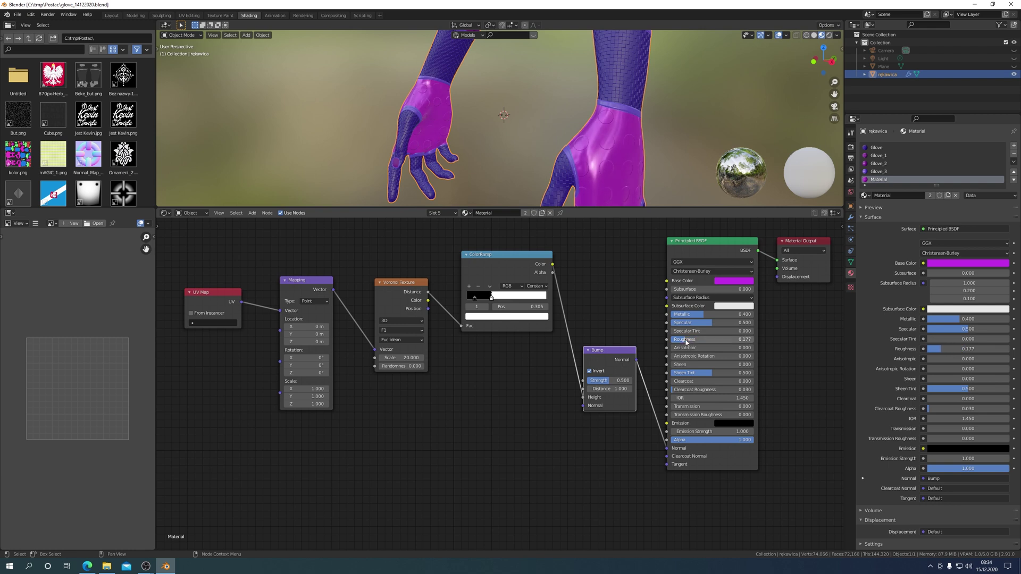
pyautogui.click(739, 281)
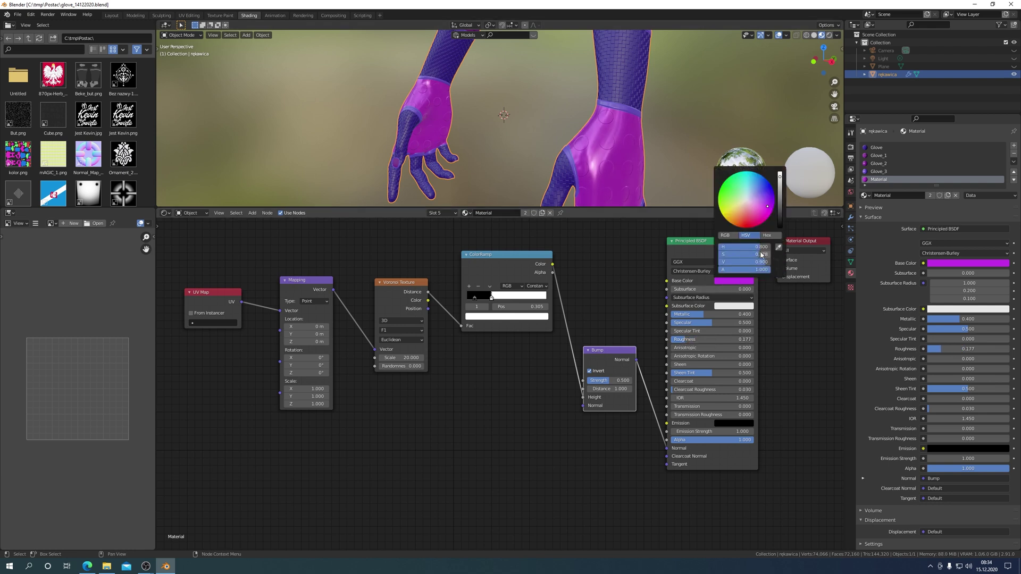
pyautogui.click(760, 254)
pyautogui.write('0')
pyautogui.press('Escape')
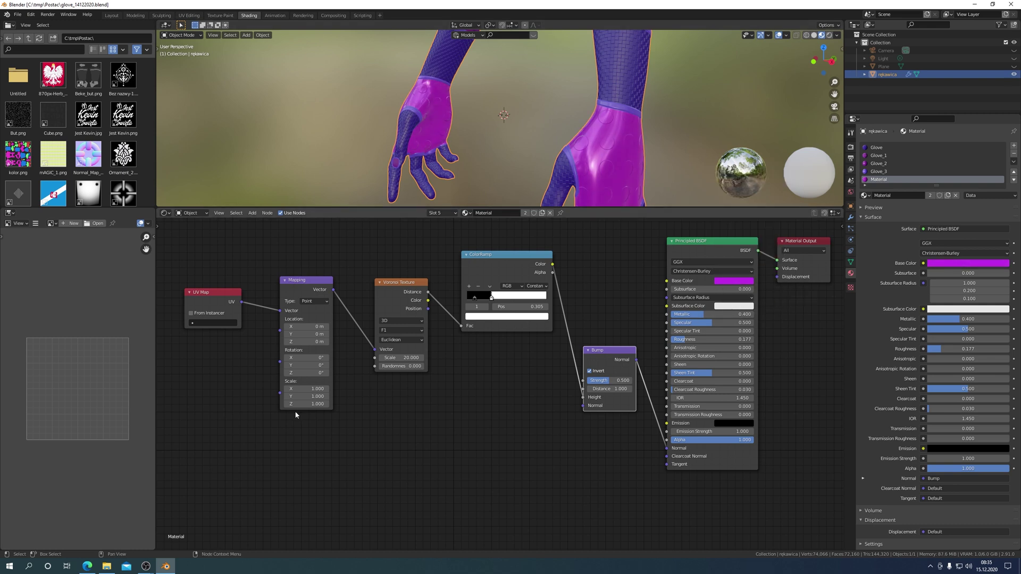
# Add a Value node below the UV Map, wire it to Mapping Scale, set to 3.5.
pyautogui.click(252, 216)
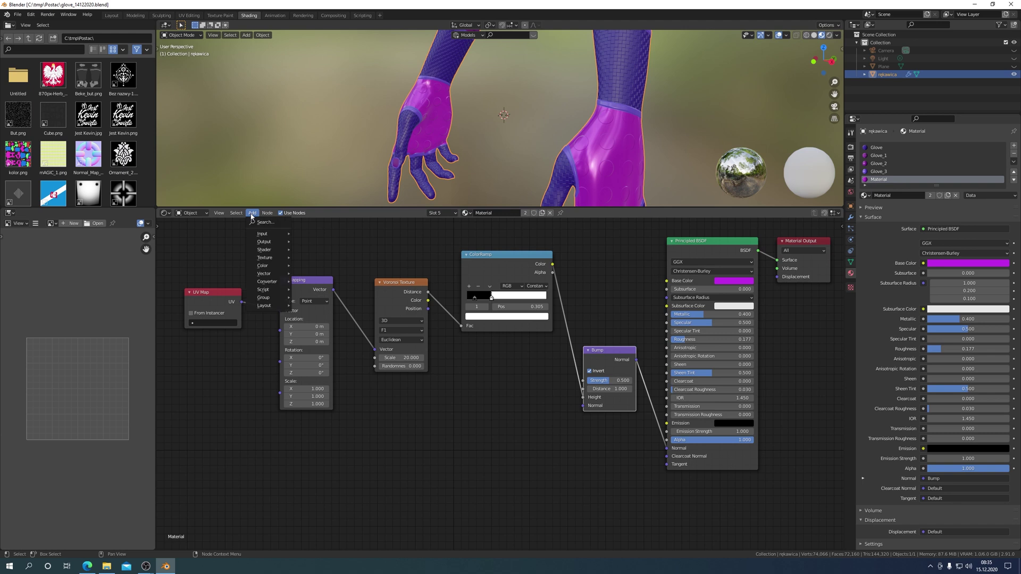
pyautogui.click(264, 222)
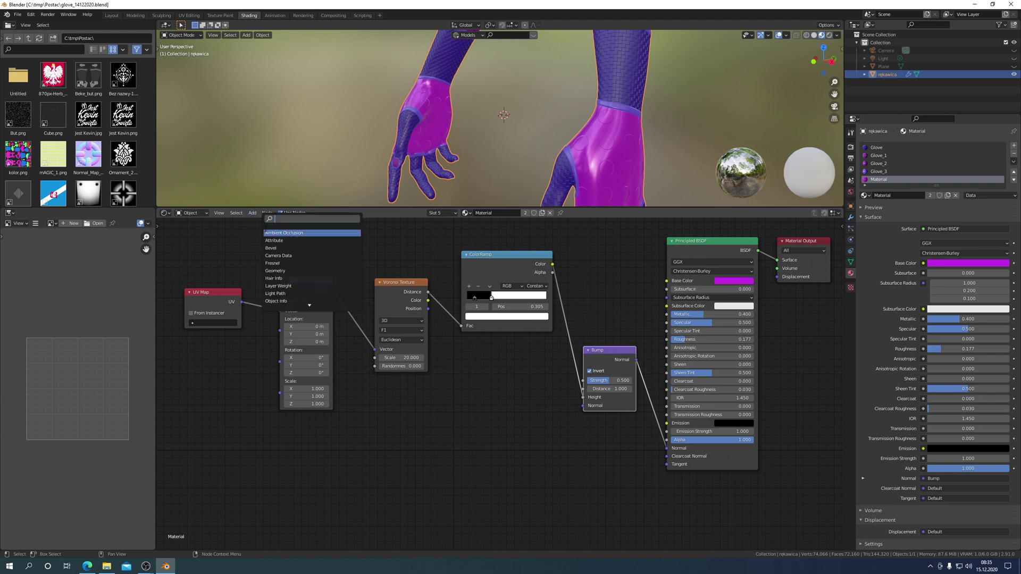
pyautogui.write('VALUE')
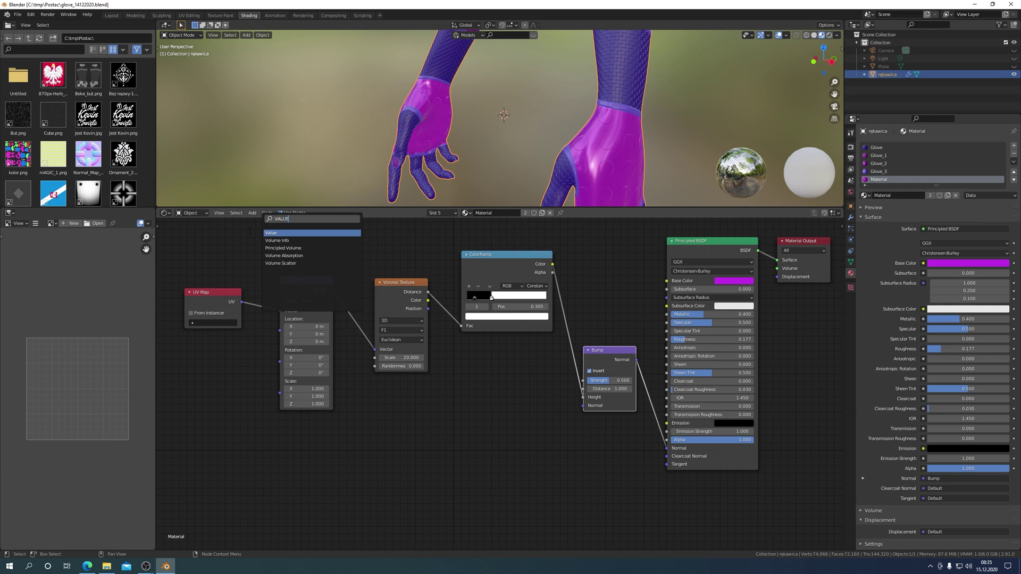
pyautogui.click(275, 233)
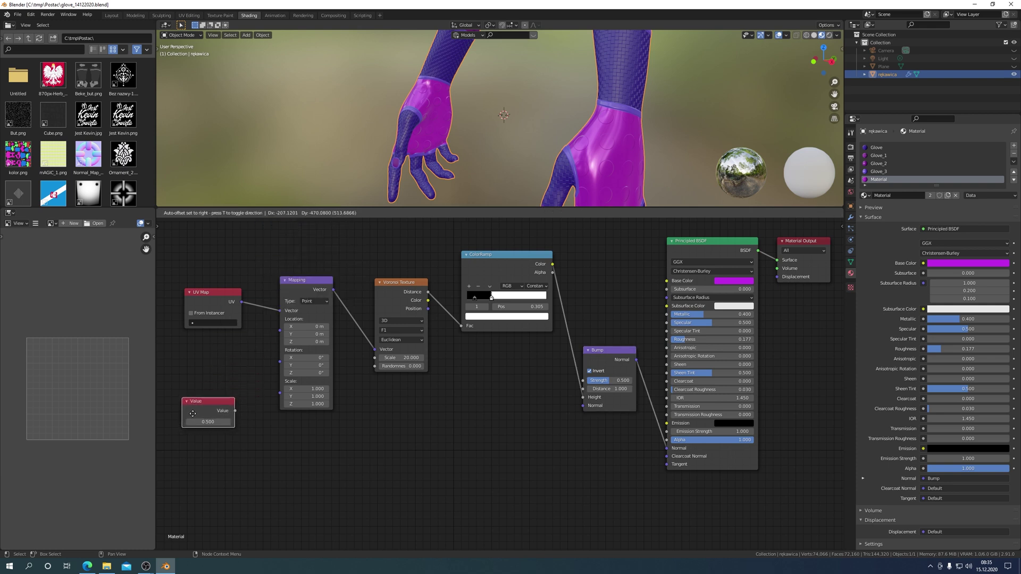
pyautogui.click(234, 416)
pyautogui.moveTo(235, 411); pyautogui.dragTo(280, 383)
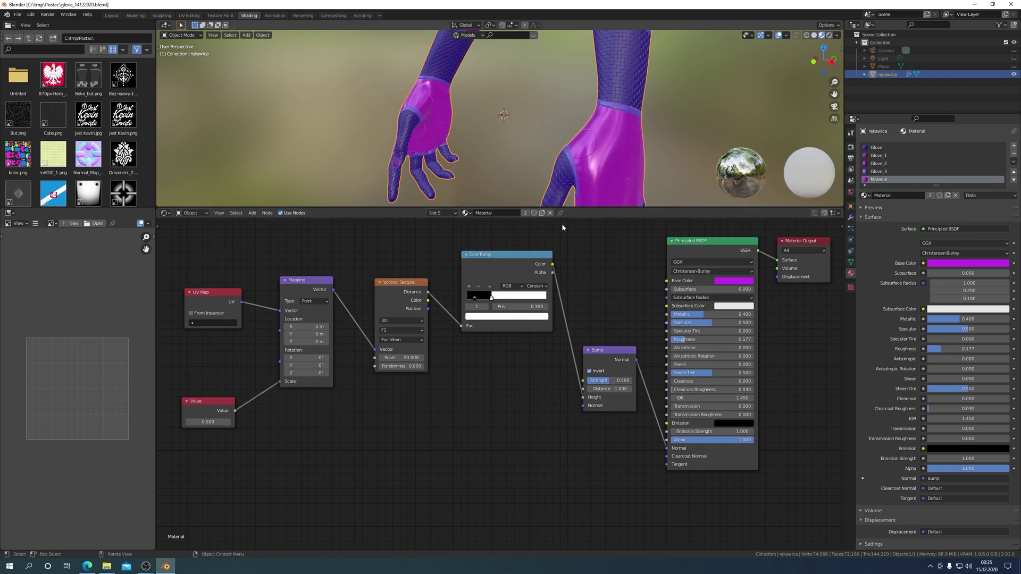
pyautogui.moveTo(208, 422)
pyautogui.mouseDown()
pyautogui.moveTo(255, 421)
pyautogui.moveTo(224, 422)
pyautogui.mouseUp()
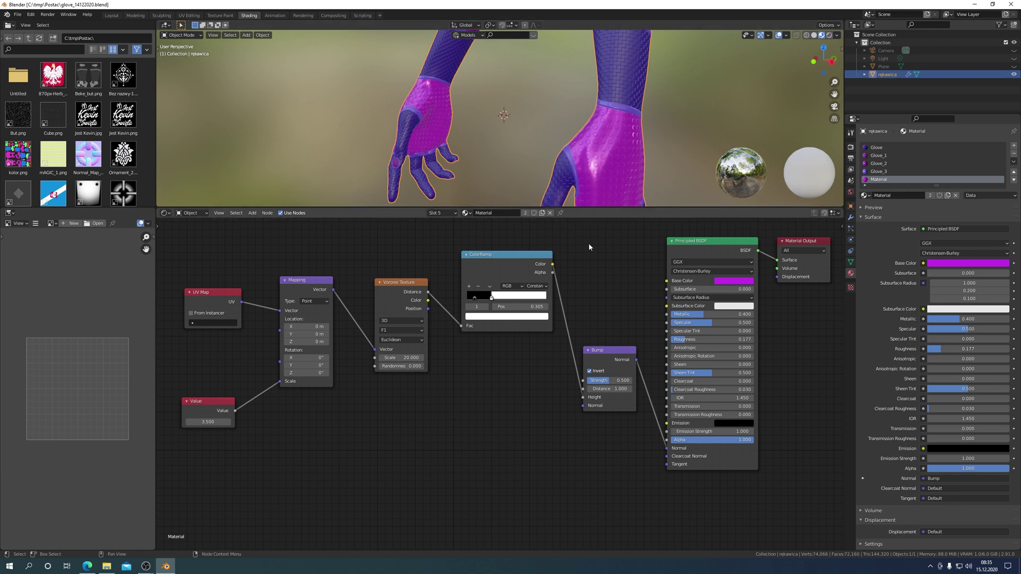
# Set the Bump Strength to 0.7.
pyautogui.moveTo(655, 136); pyautogui.dragTo(611, 153, button='middle')
pyautogui.scroll(5, 610, 155)
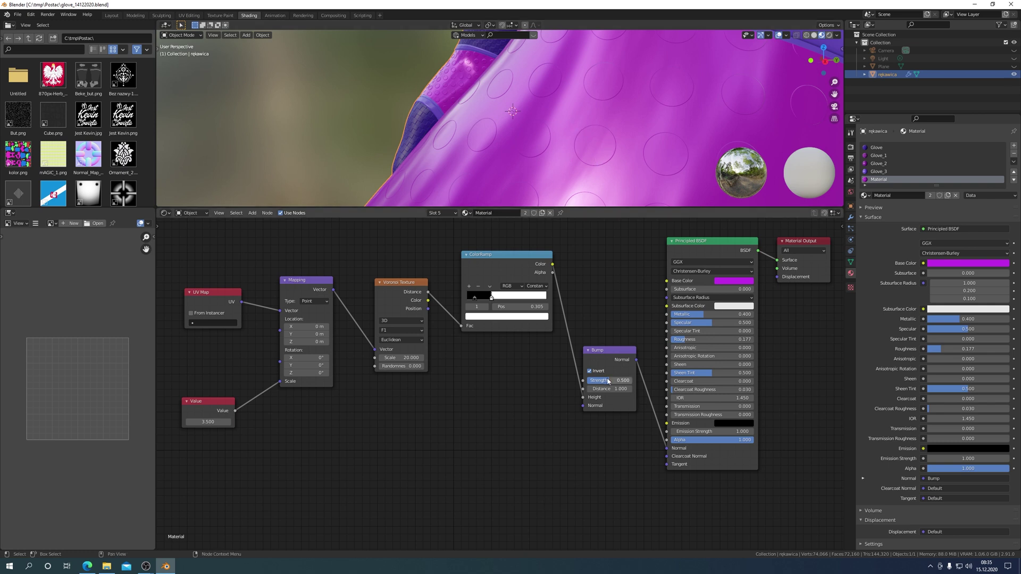
pyautogui.moveTo(610, 384); pyautogui.dragTo(633, 384)
pyautogui.moveTo(633, 380); pyautogui.dragTo(617, 380)
pyautogui.click(629, 381)
pyautogui.write('0.7')
pyautogui.press('Return')
# Give the ColorRamp Cardinal interpolation with stops at 0.445 and 0.650, then deselect the glove.
pyautogui.click(537, 287)
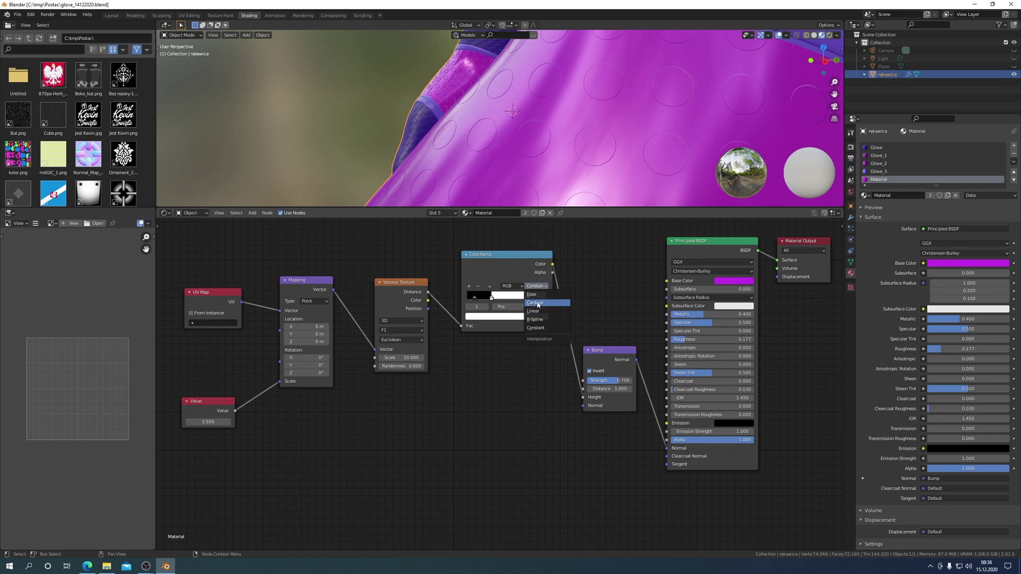
pyautogui.click(538, 303)
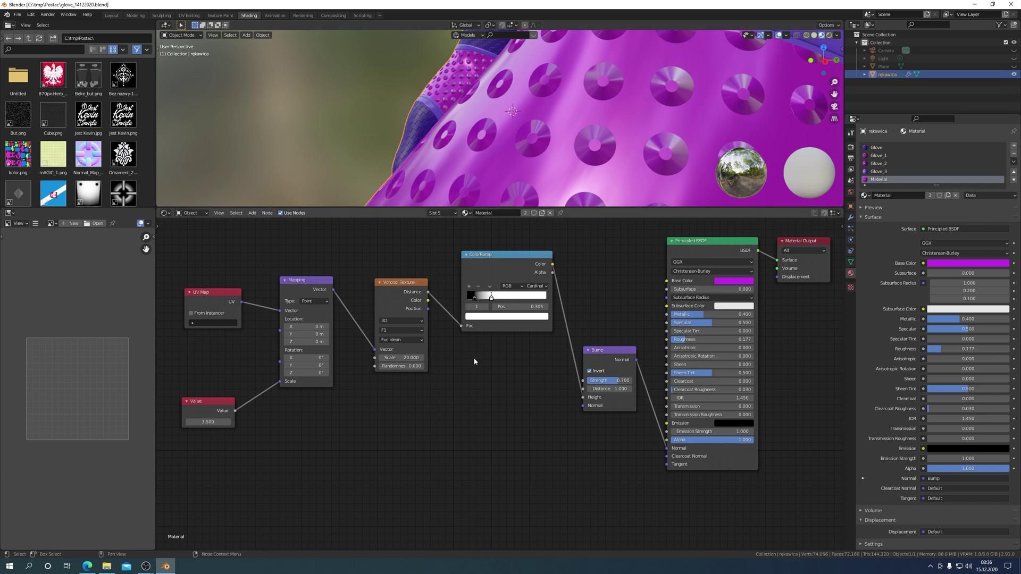
pyautogui.moveTo(491, 298)
pyautogui.mouseDown()
pyautogui.moveTo(519, 300)
pyautogui.moveTo(503, 298)
pyautogui.mouseUp()
pyautogui.moveTo(611, 146); pyautogui.dragTo(634, 132, button='middle')
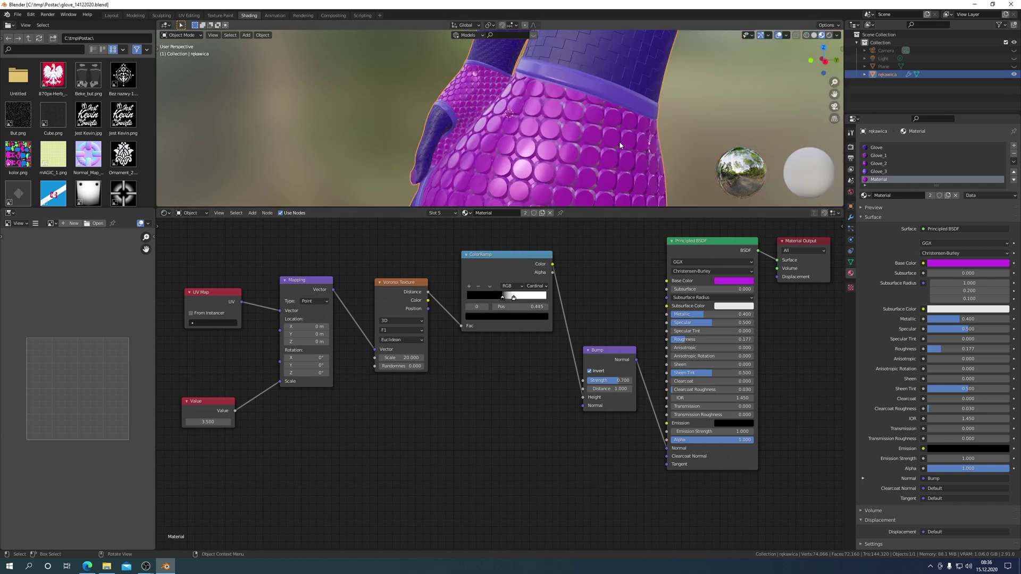
pyautogui.scroll(3, 578, 145)
pyautogui.moveTo(578, 146); pyautogui.dragTo(652, 140, button='middle')
pyautogui.scroll(-3, 611, 136)
pyautogui.scroll(-2, 613, 135)
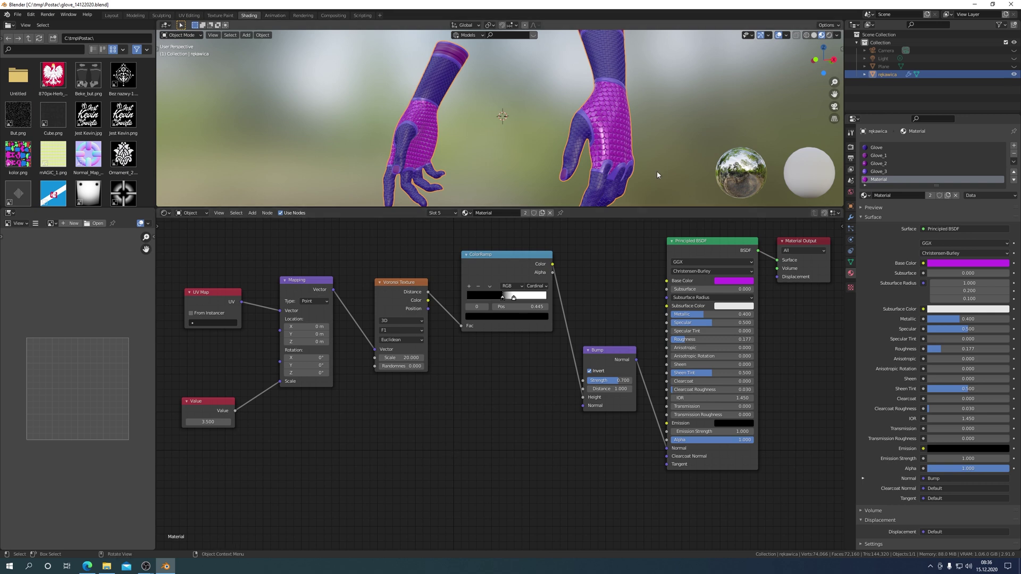
pyautogui.click(688, 98)
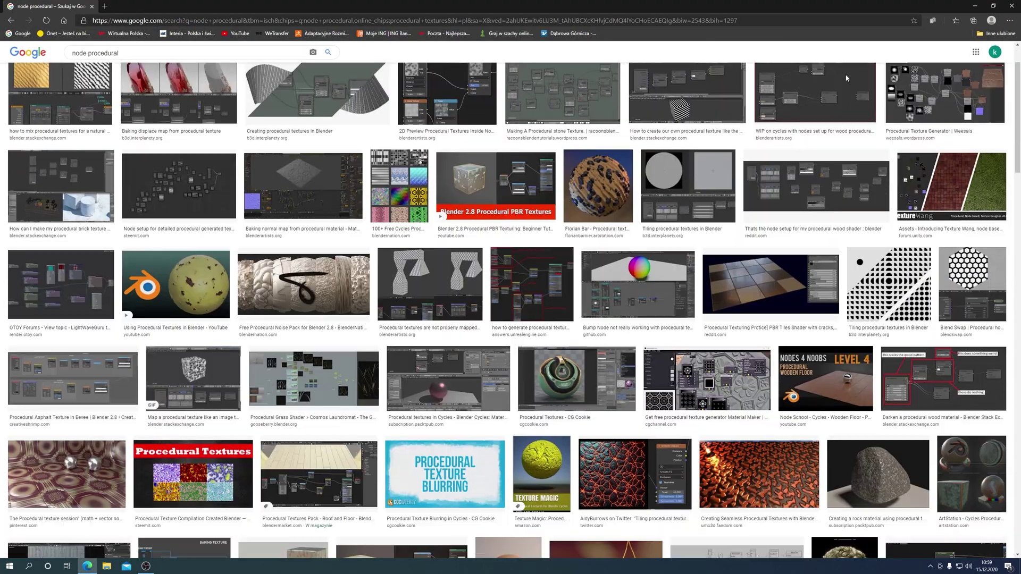
pyautogui.scroll(-5, 847, 77)
pyautogui.scroll(-3, 847, 77)
pyautogui.scroll(-5, 847, 79)
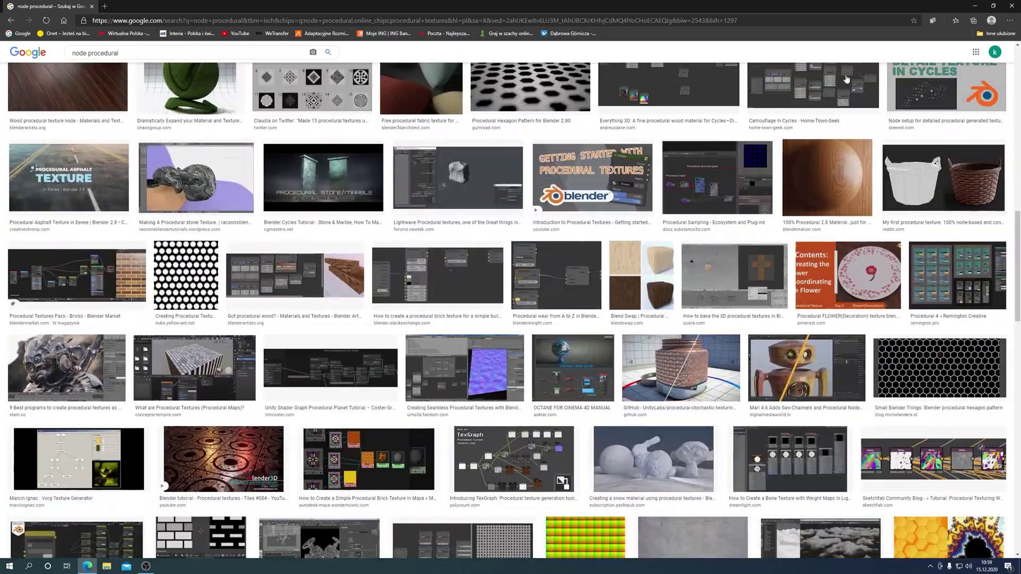
pyautogui.scroll(-5, 846, 79)
pyautogui.scroll(-3, 846, 79)
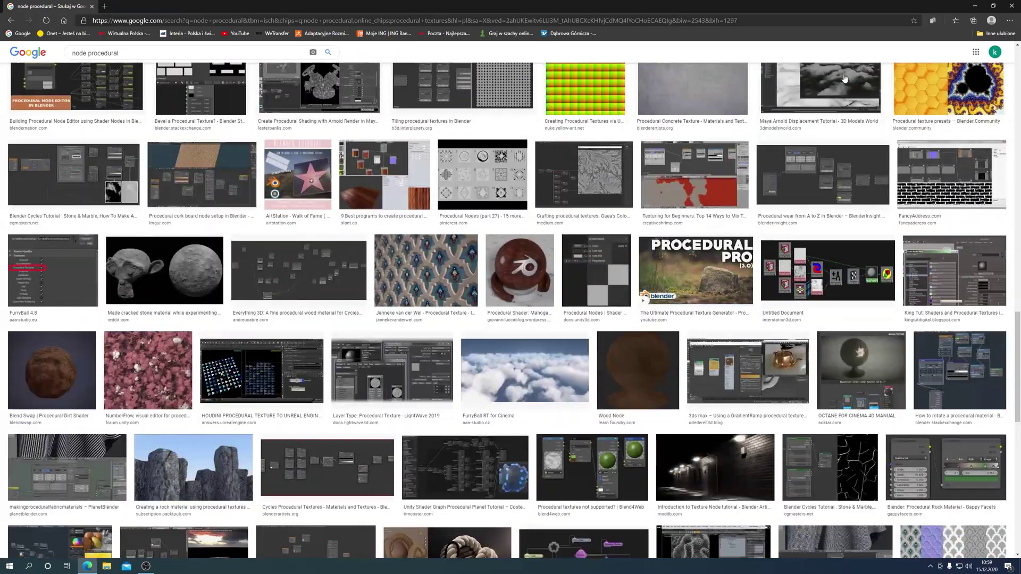
pyautogui.scroll(-3, 845, 78)
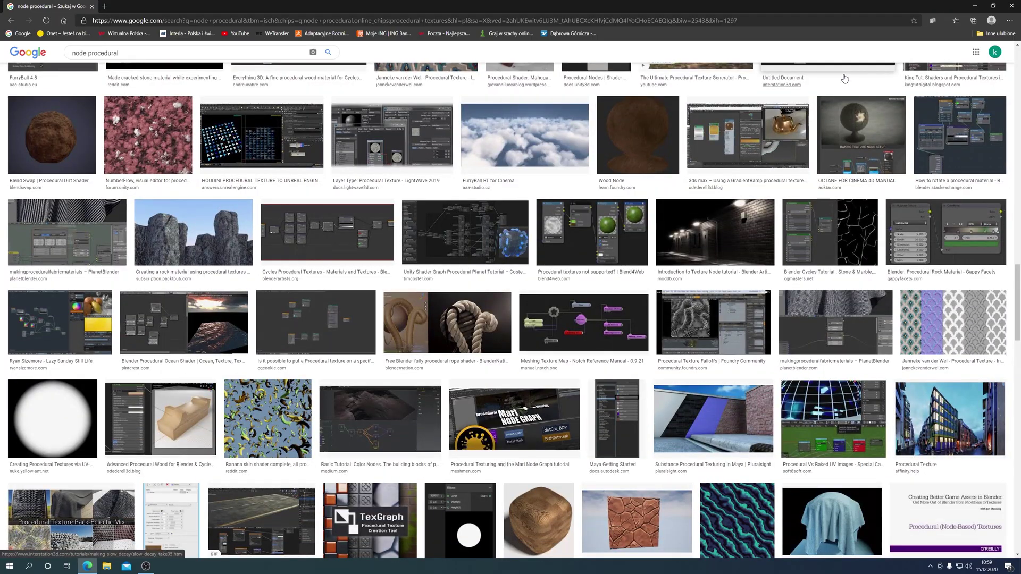
pyautogui.scroll(-4, 844, 79)
pyautogui.scroll(-4, 845, 78)
pyautogui.scroll(1, 844, 78)
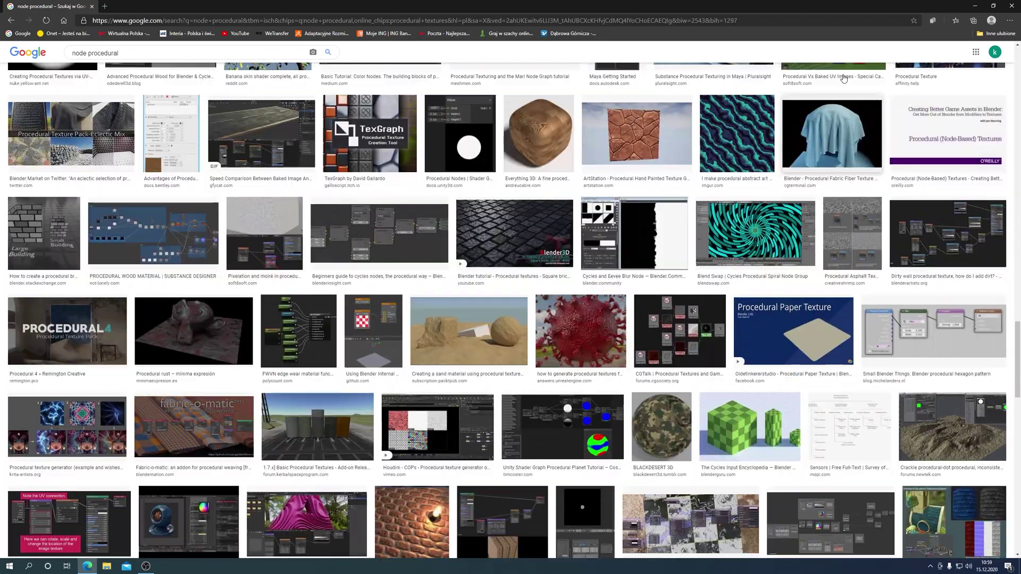
pyautogui.scroll(-4, 844, 79)
pyautogui.scroll(-3, 844, 78)
pyautogui.scroll(-4, 844, 78)
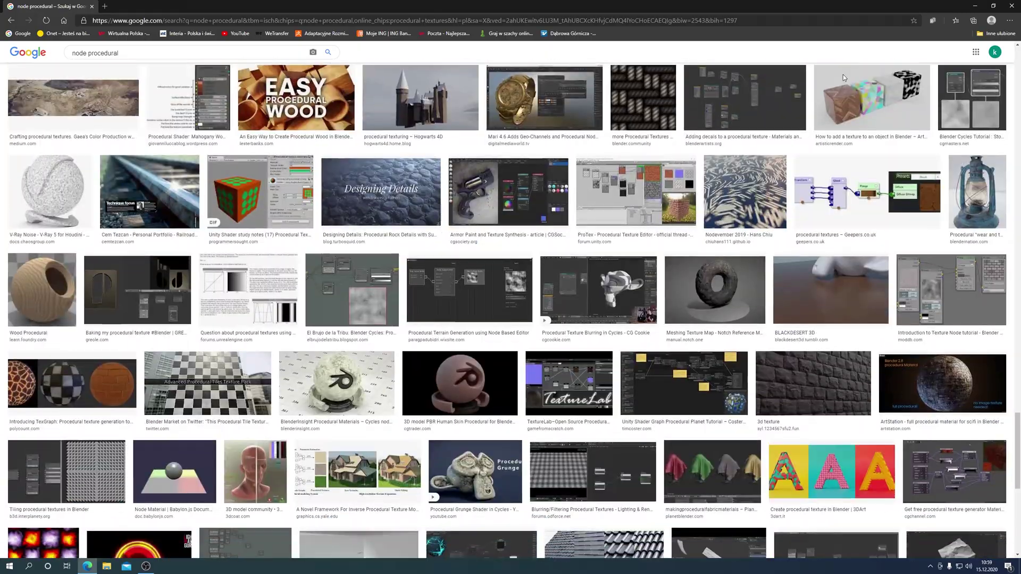
pyautogui.scroll(-2, 844, 78)
pyautogui.scroll(-4, 844, 79)
pyautogui.scroll(-4, 843, 78)
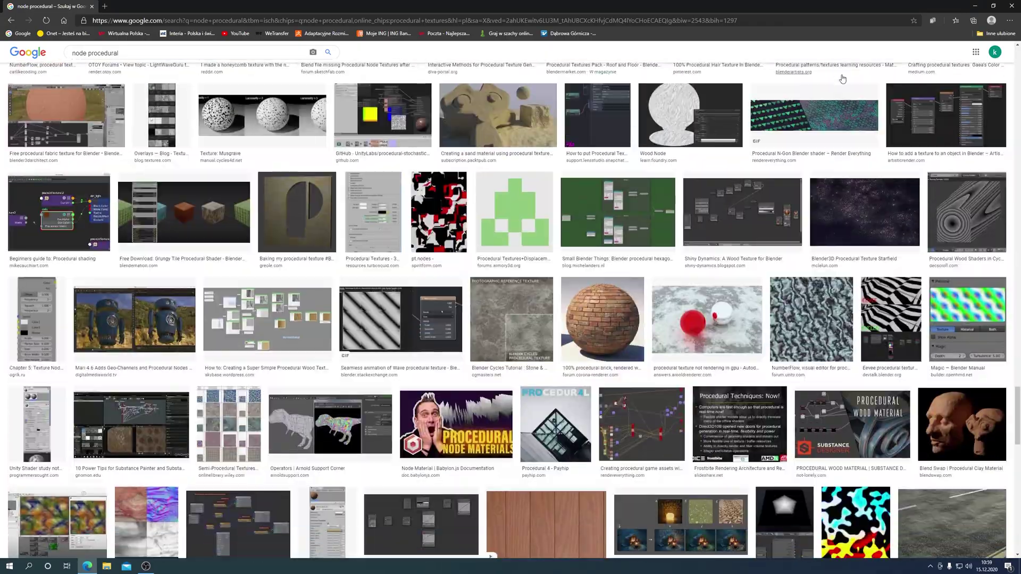